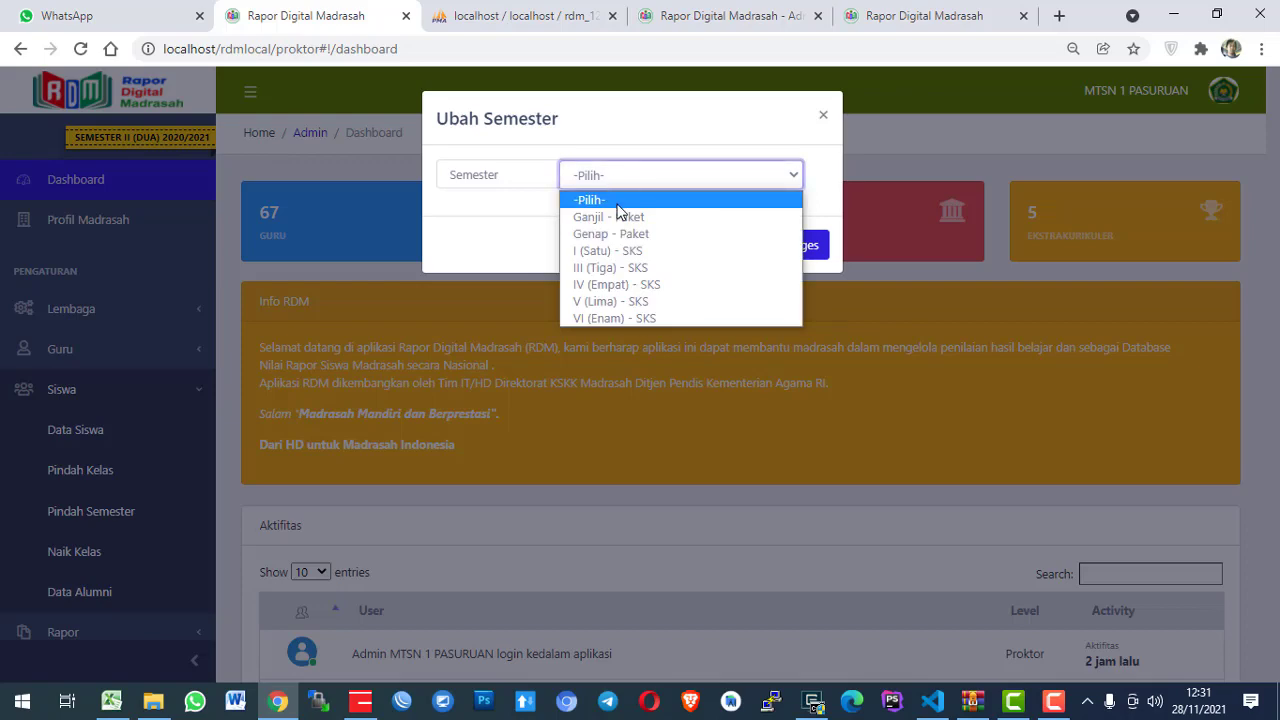
Change the active semester to Ganjil - Paket, confirm the change, and expand the Siswa section.
left_click(618, 214)
left_click(778, 247)
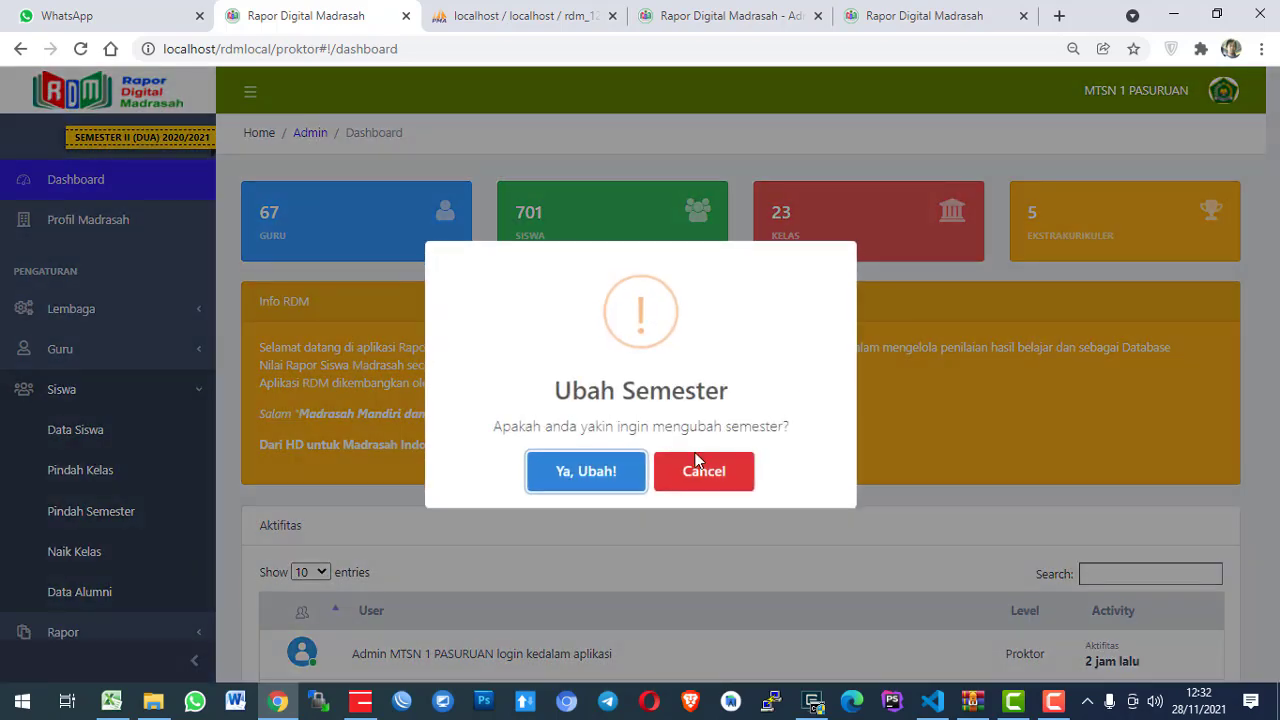
left_click(588, 470)
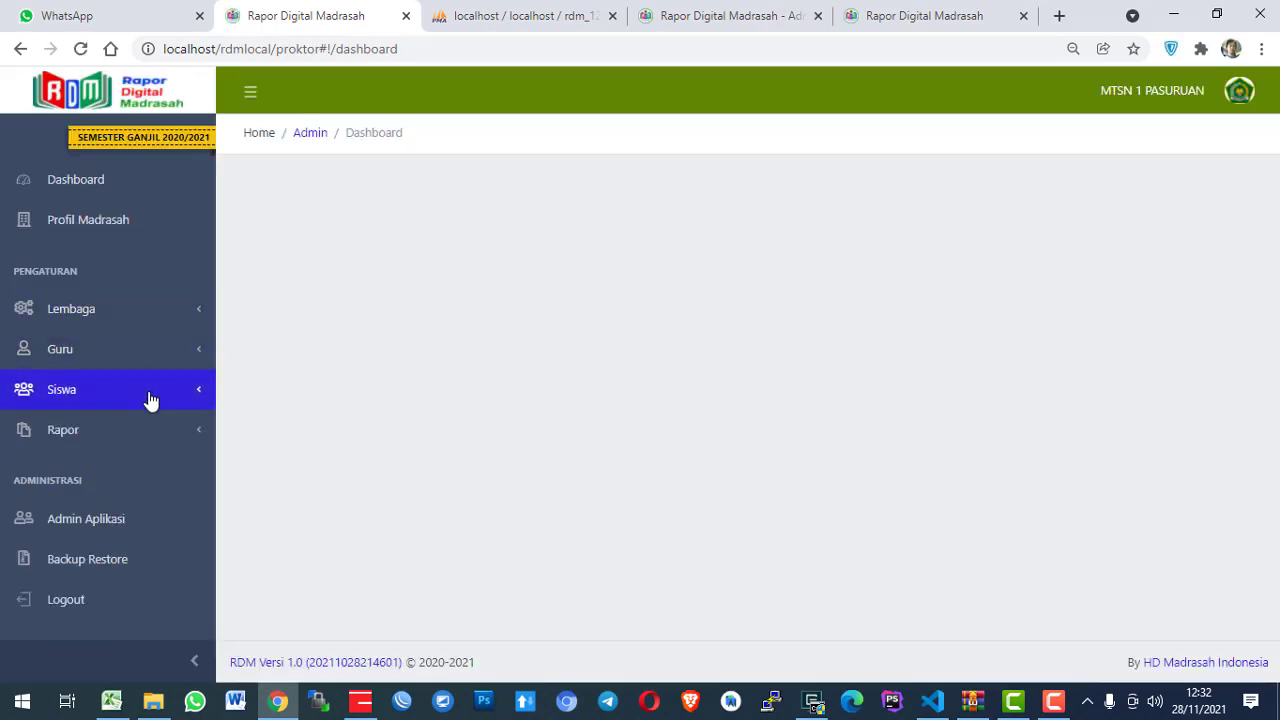
left_click(149, 399)
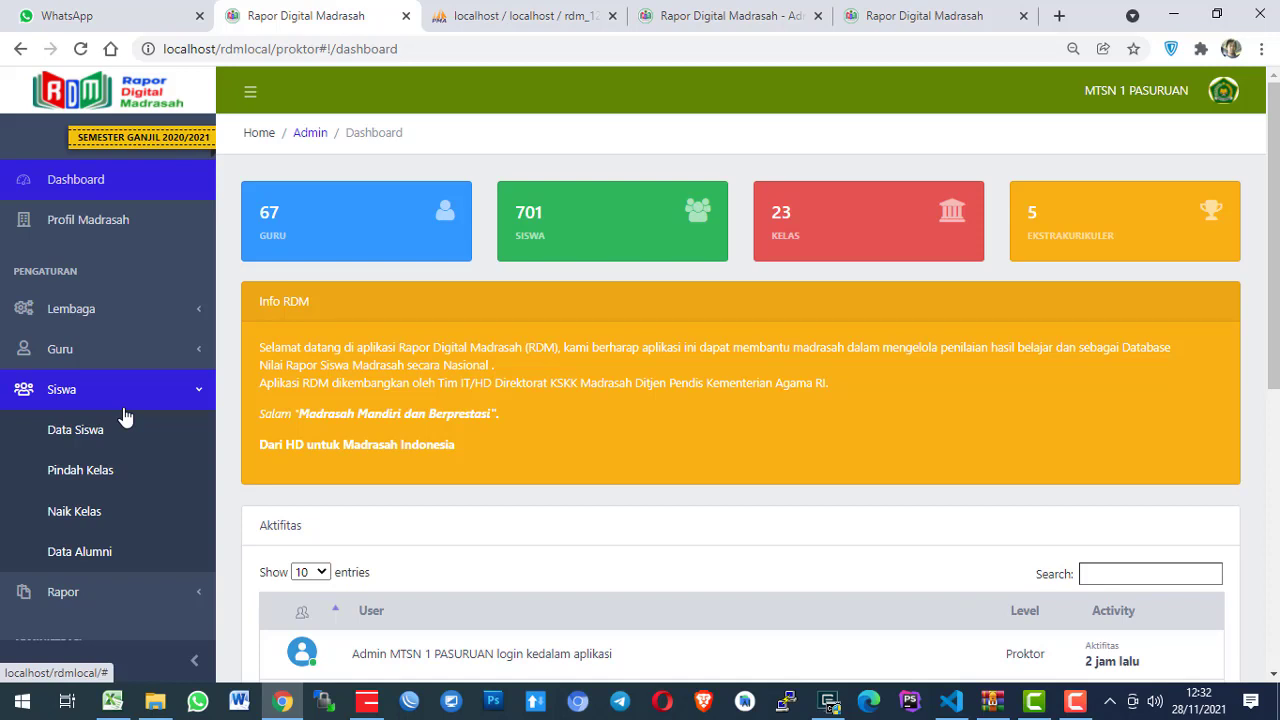
Change the active semester to II (Dua) - SKS and confirm the change.
left_click(157, 138)
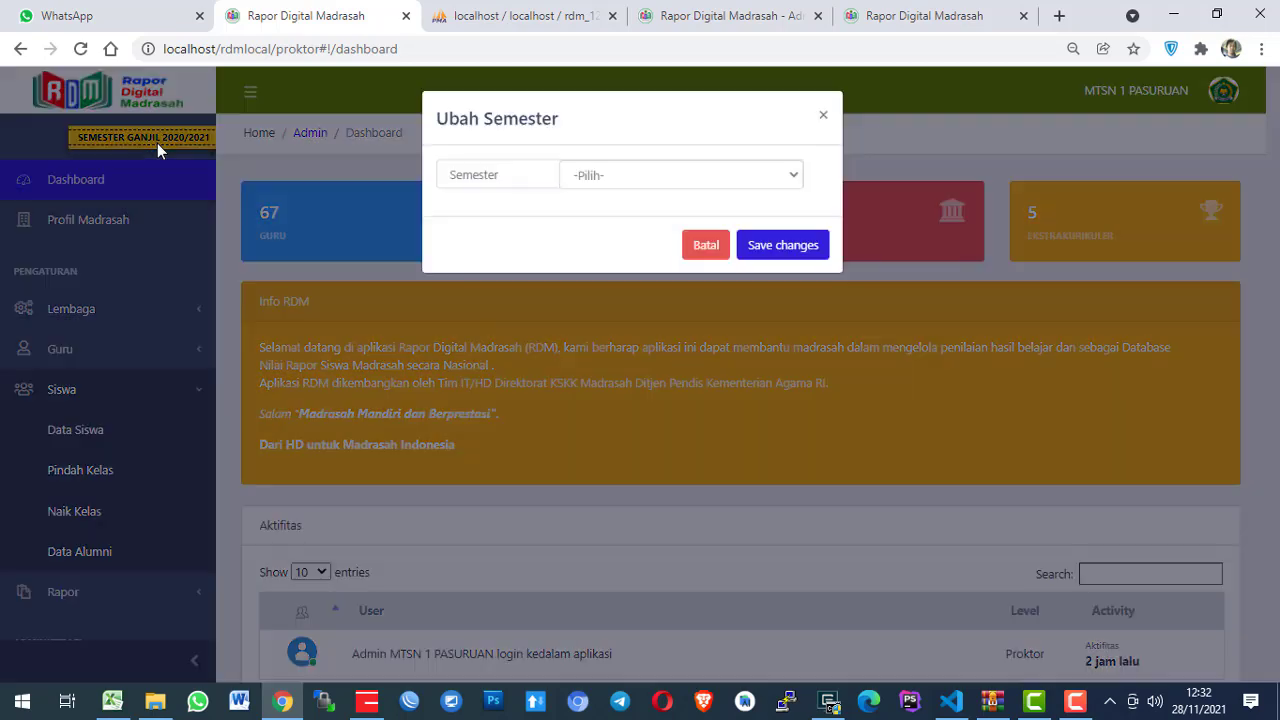
left_click(712, 177)
left_click(628, 250)
left_click(770, 248)
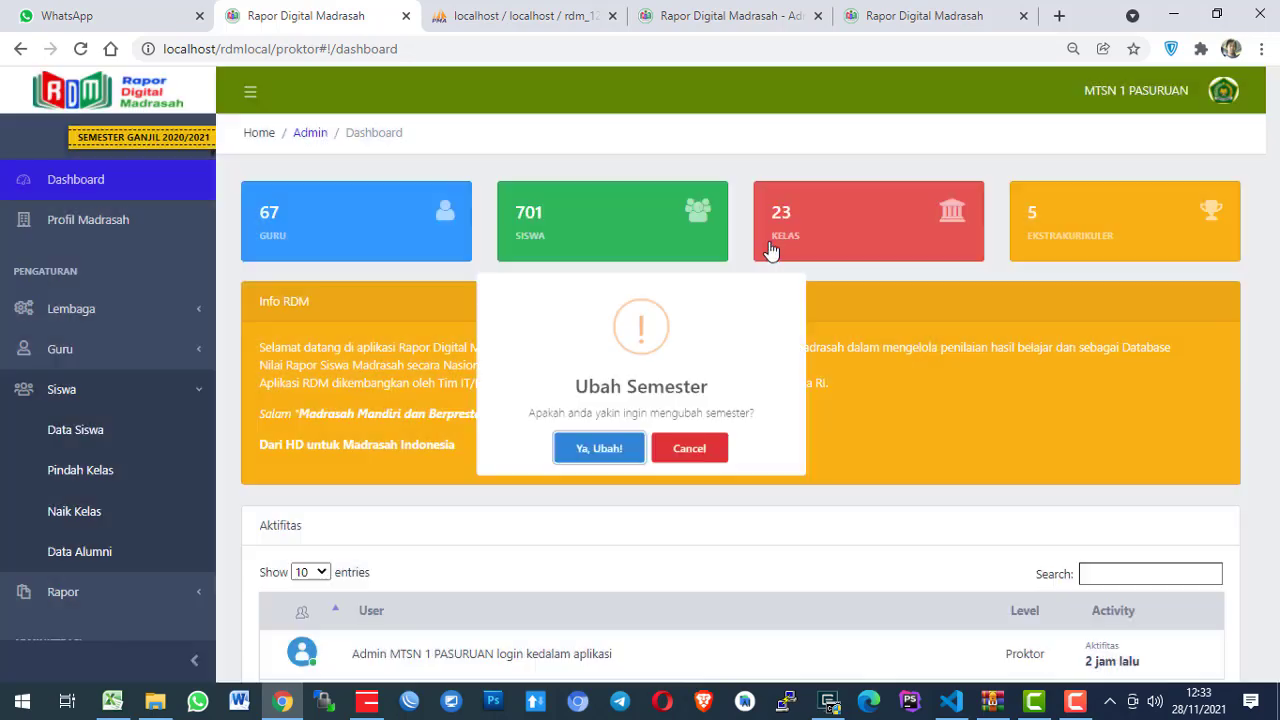
left_click(578, 452)
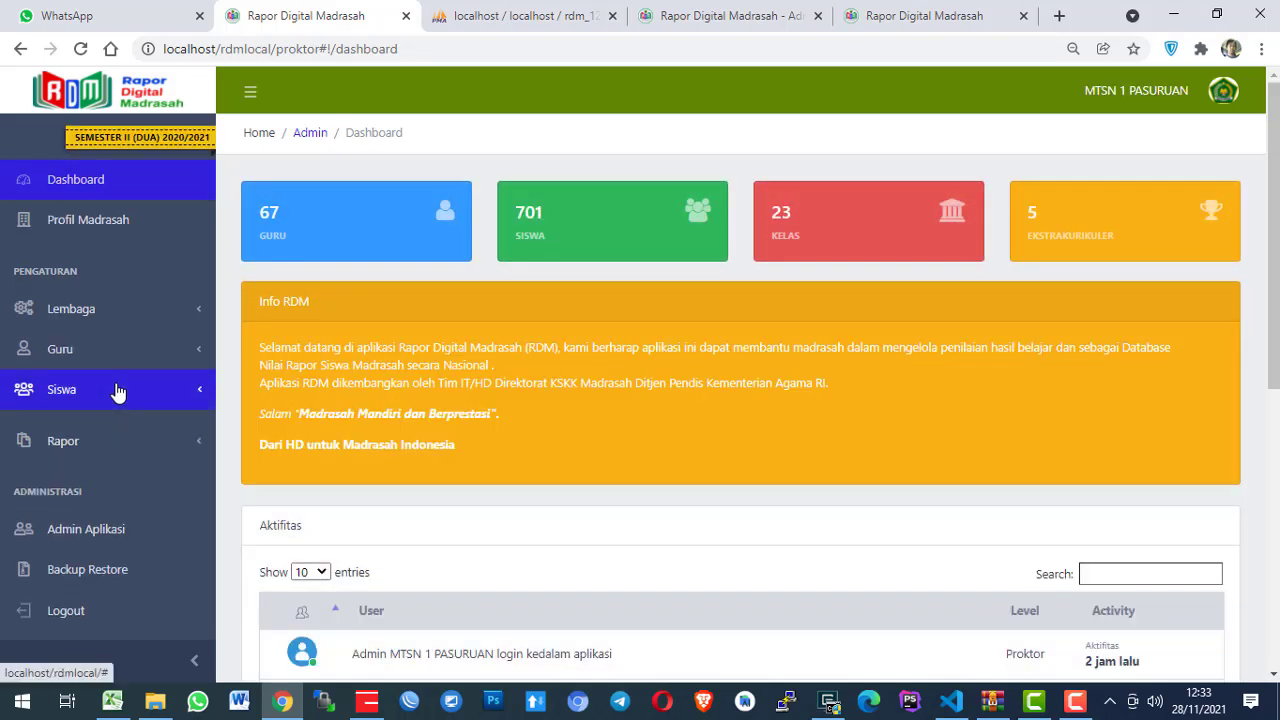
Open the Pindah Semester page in the Siswa section.
left_click(117, 392)
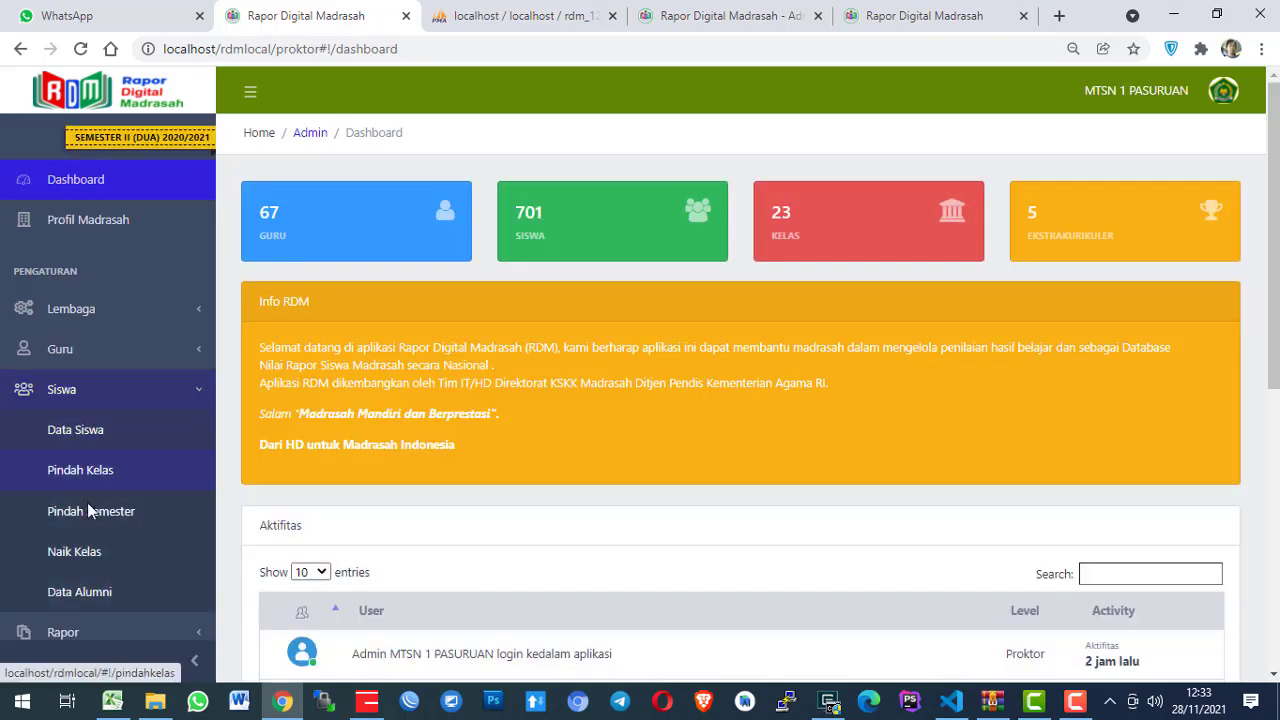
left_click(89, 509)
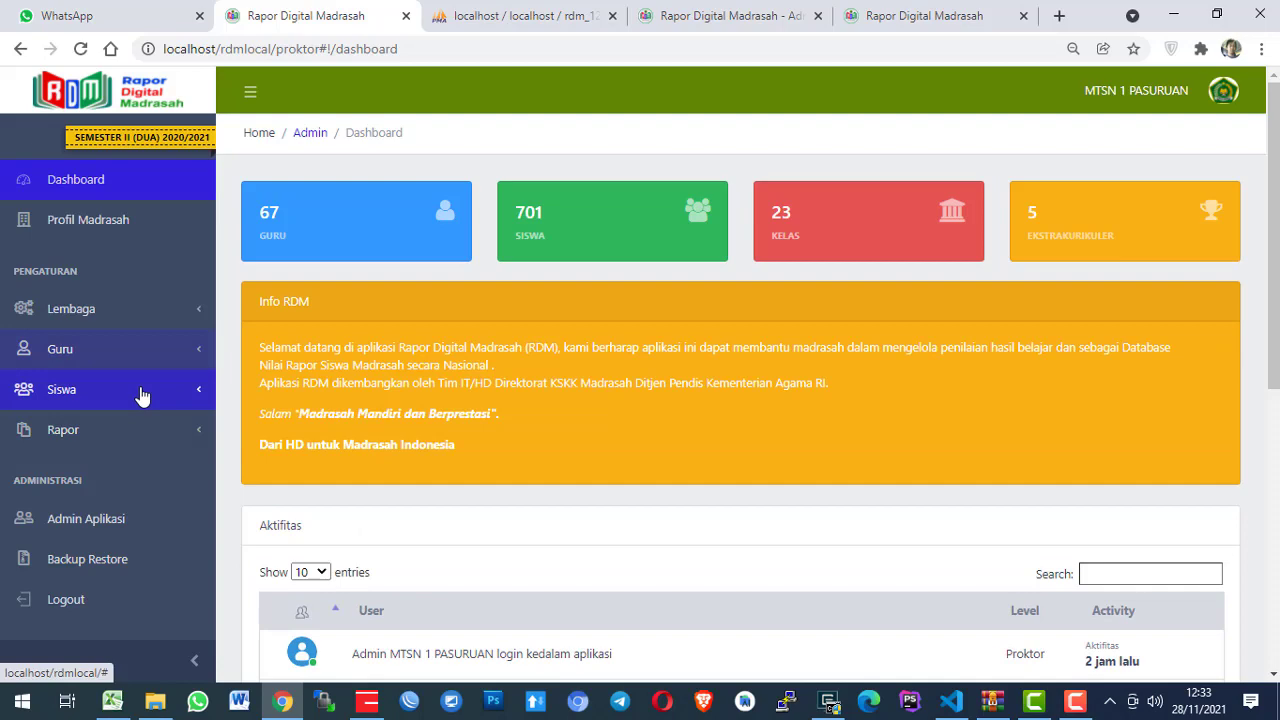
left_click(142, 394)
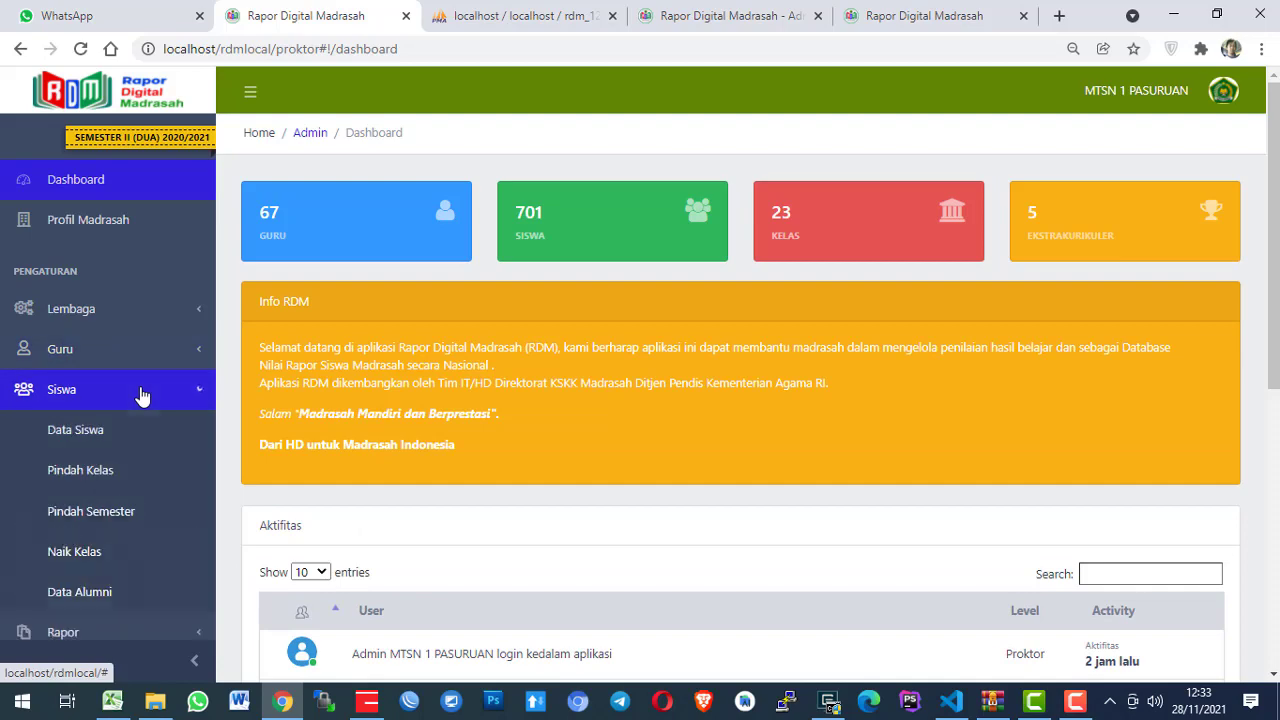
left_click(109, 525)
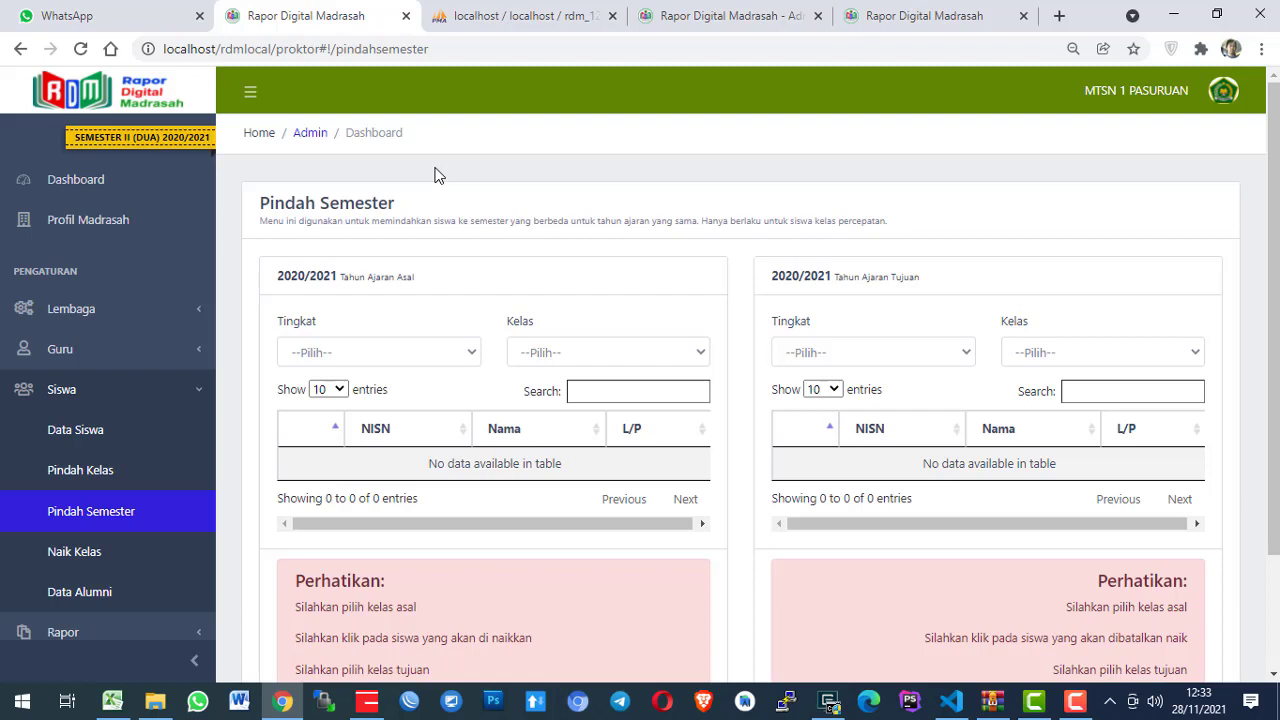
Choose level VII, class VII.A as the origin and class VIII.A as the destination for the semester transfer.
left_click(423, 360)
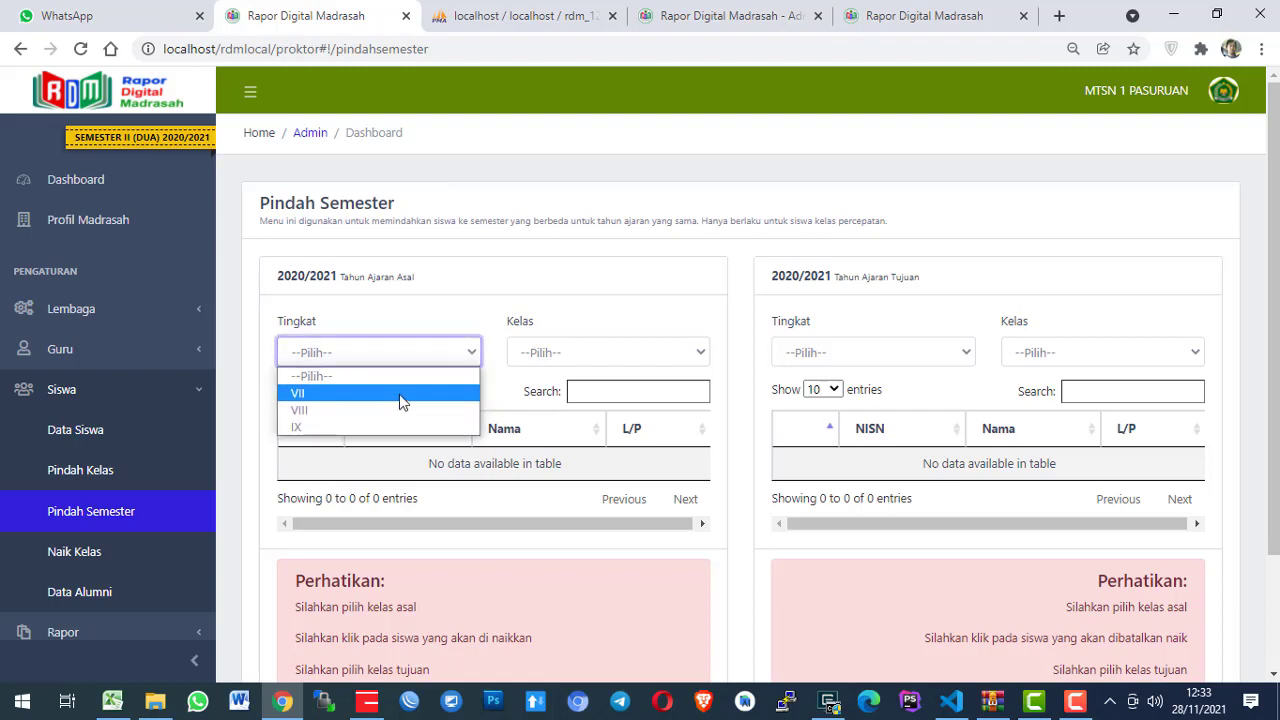
left_click(401, 400)
left_click(586, 363)
left_click(580, 396)
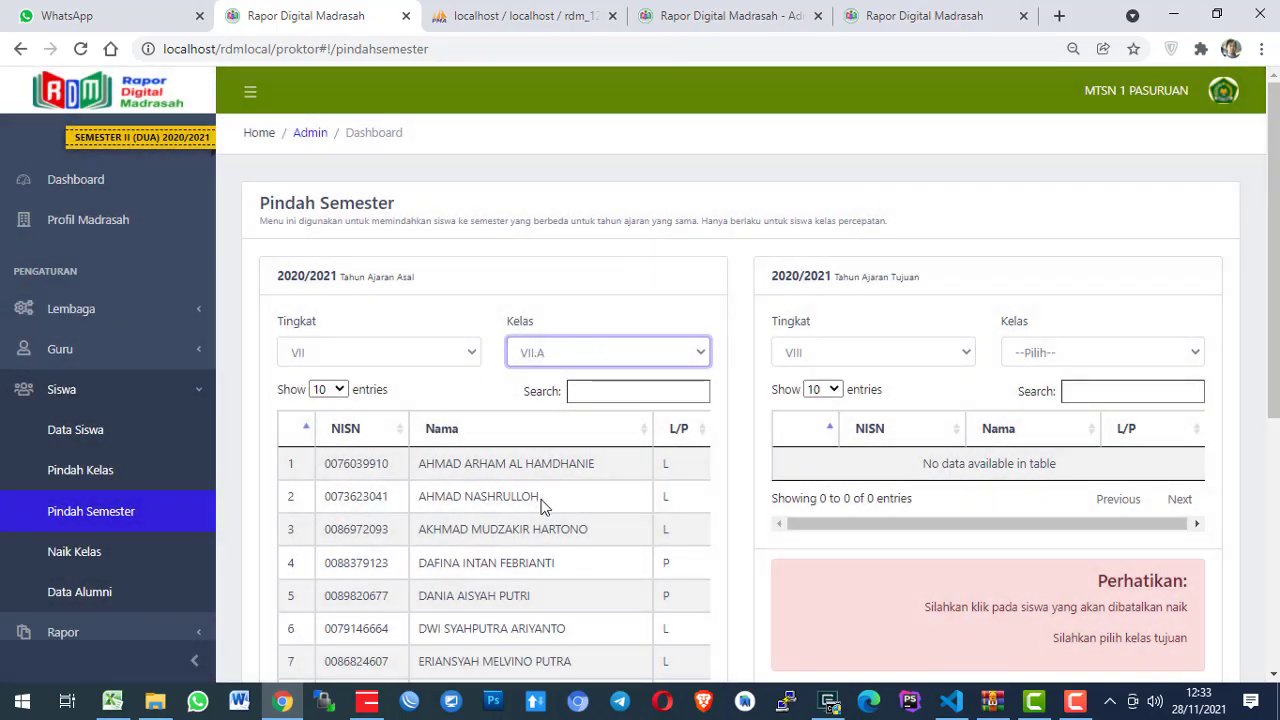
scroll(846, 300, "down", 1)
left_click(1034, 258)
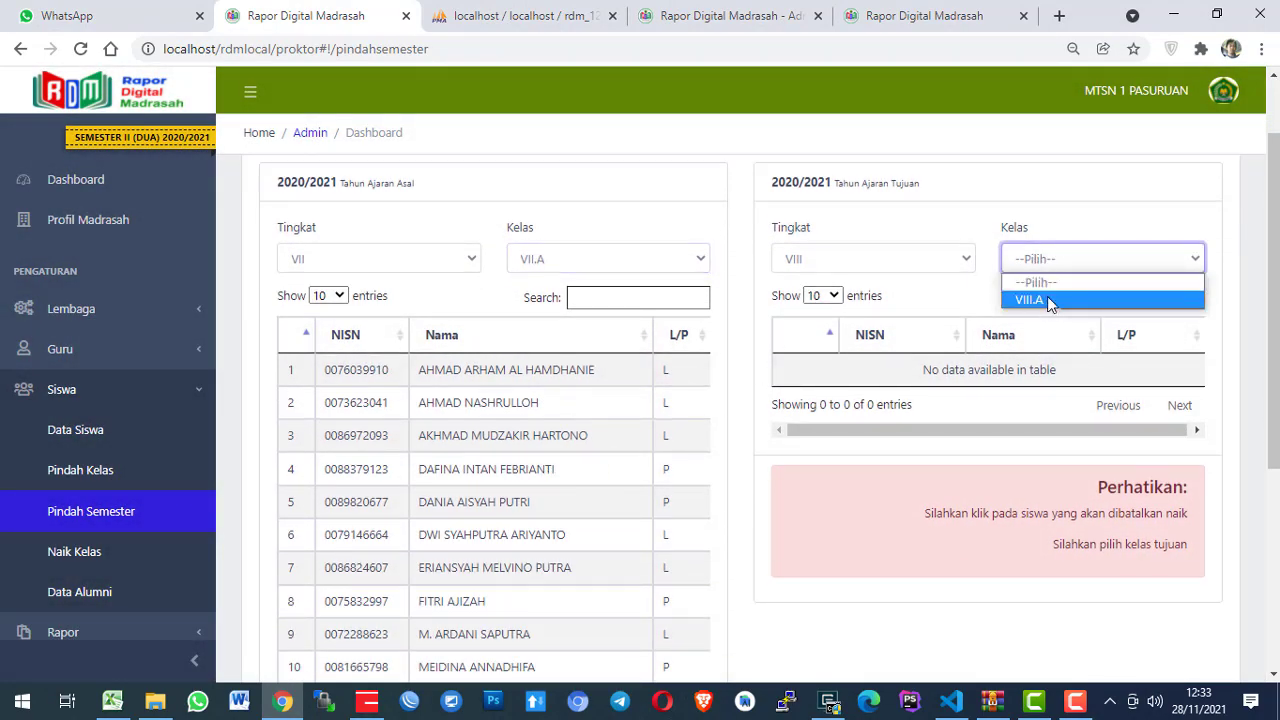
left_click(1050, 301)
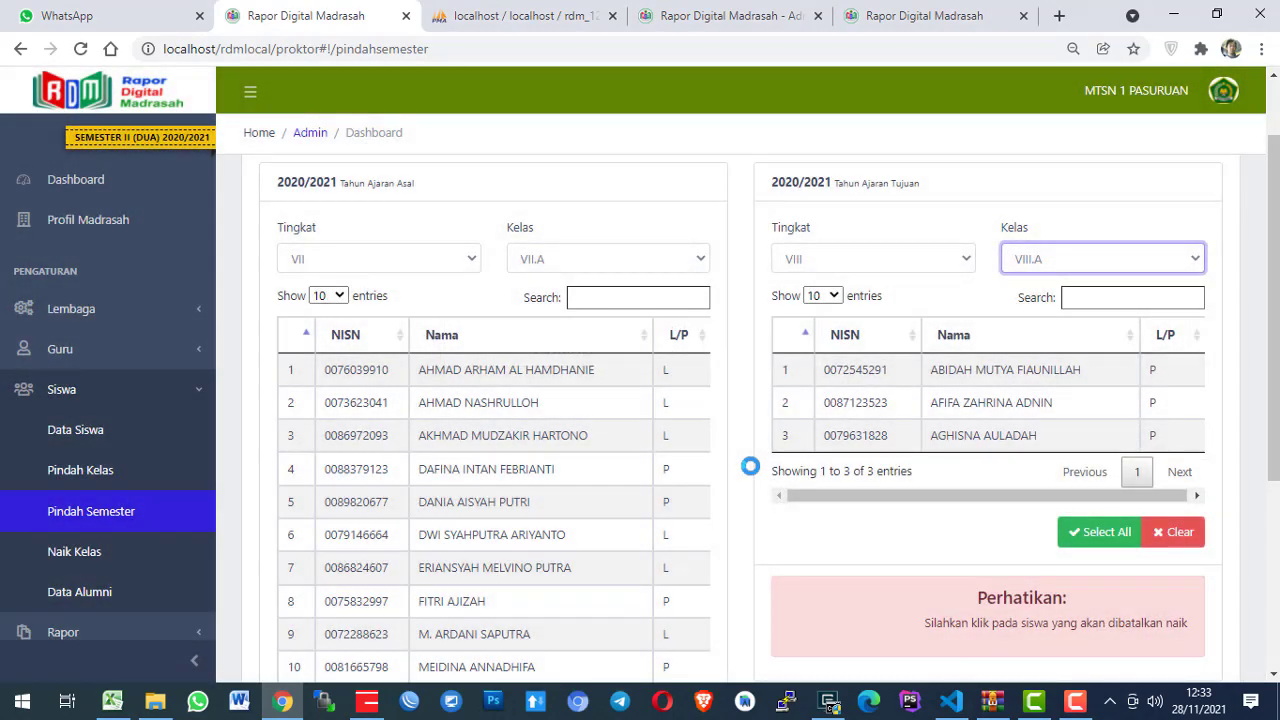
scroll(748, 470, "up", 1)
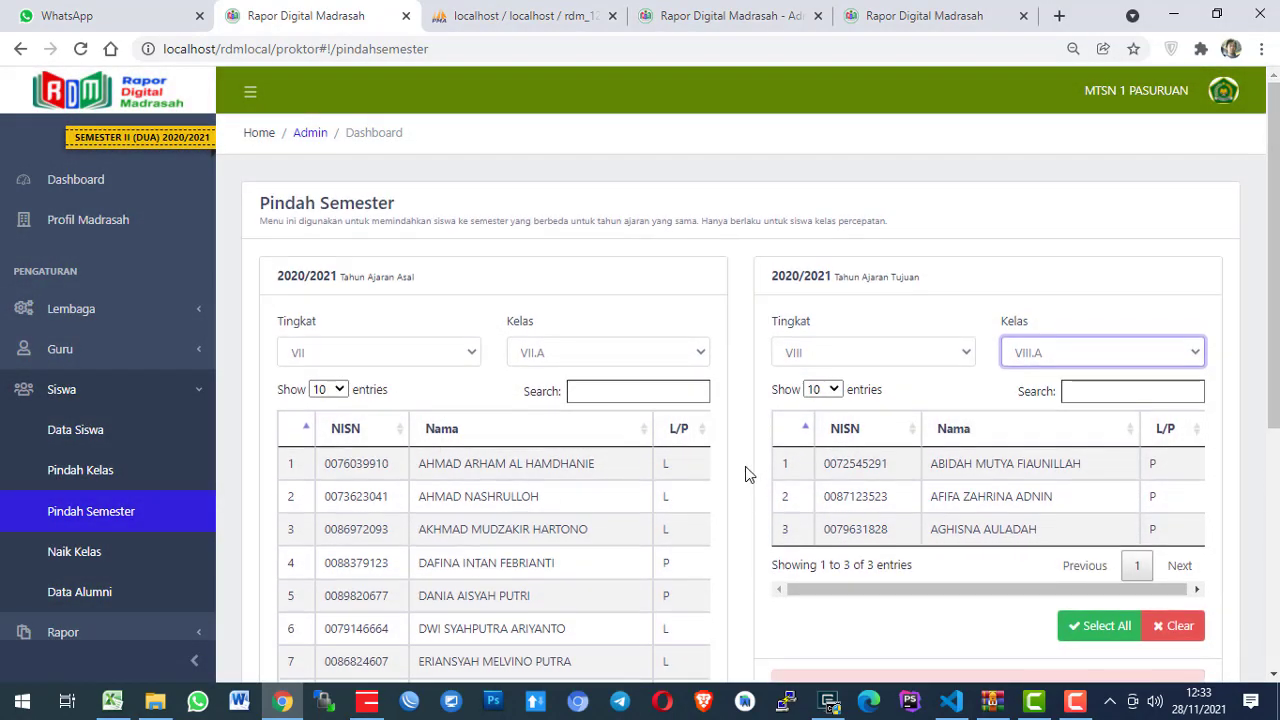
Open the Kelas data under Lembaga and check the Jenis of the listed classes, especially VII.A.
left_click(138, 310)
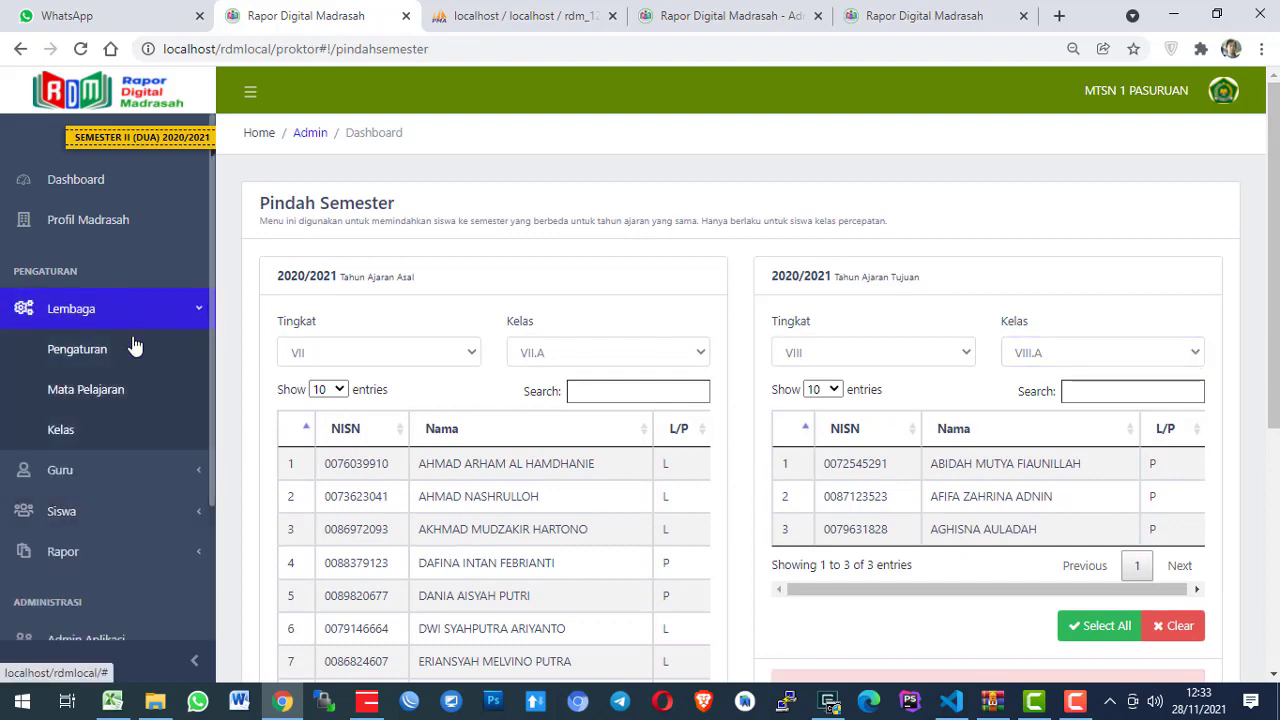
left_click(97, 429)
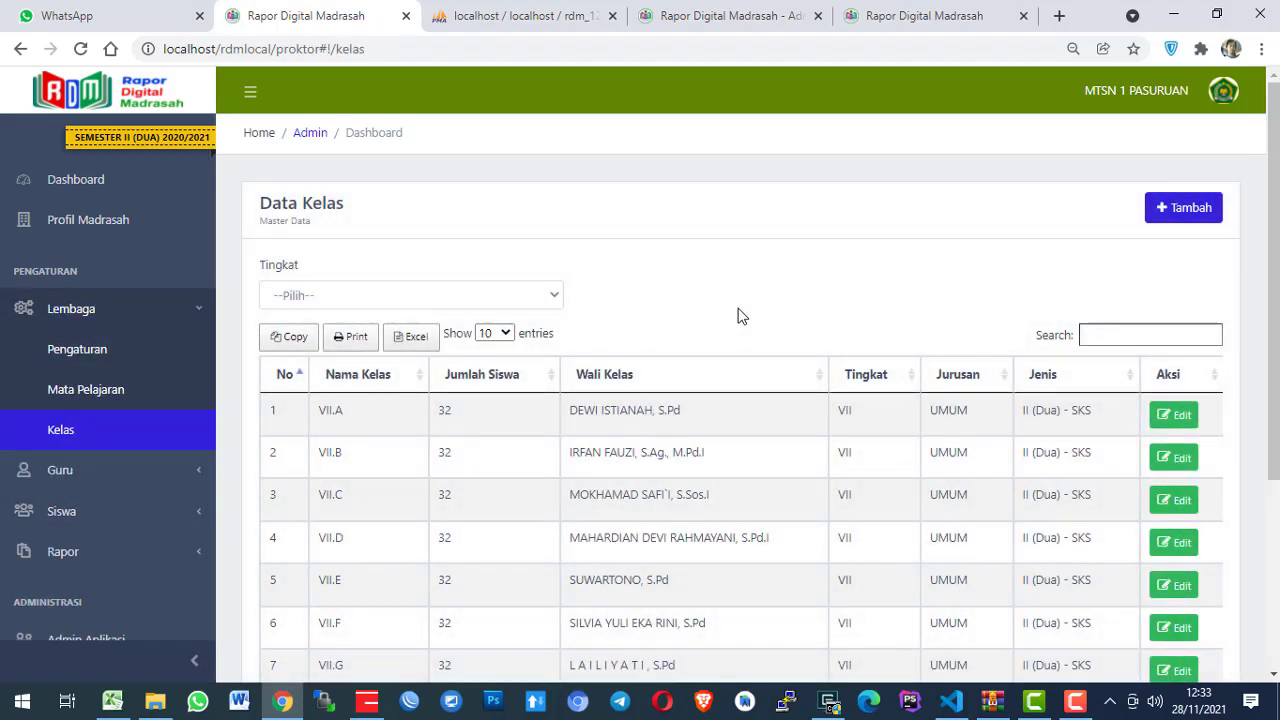
scroll(740, 316, "down", 2)
scroll(1046, 626, "down", 1)
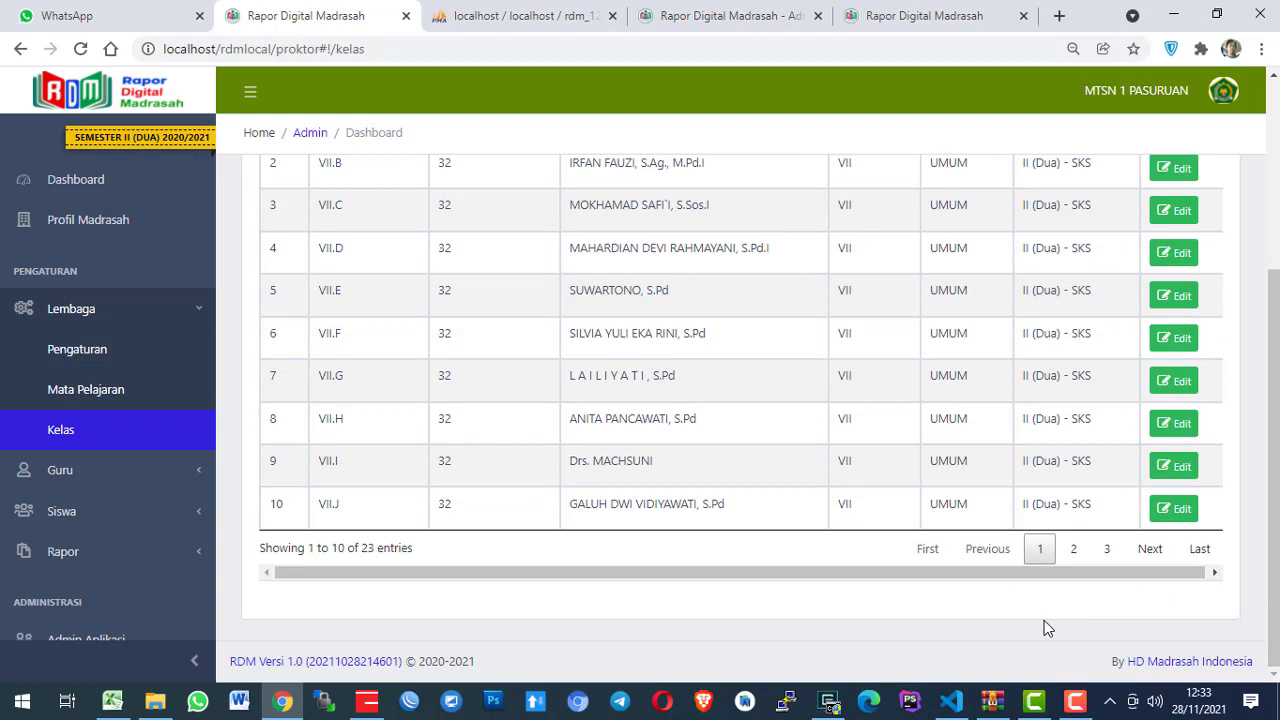
left_click(1074, 549)
scroll(810, 477, "up", 1)
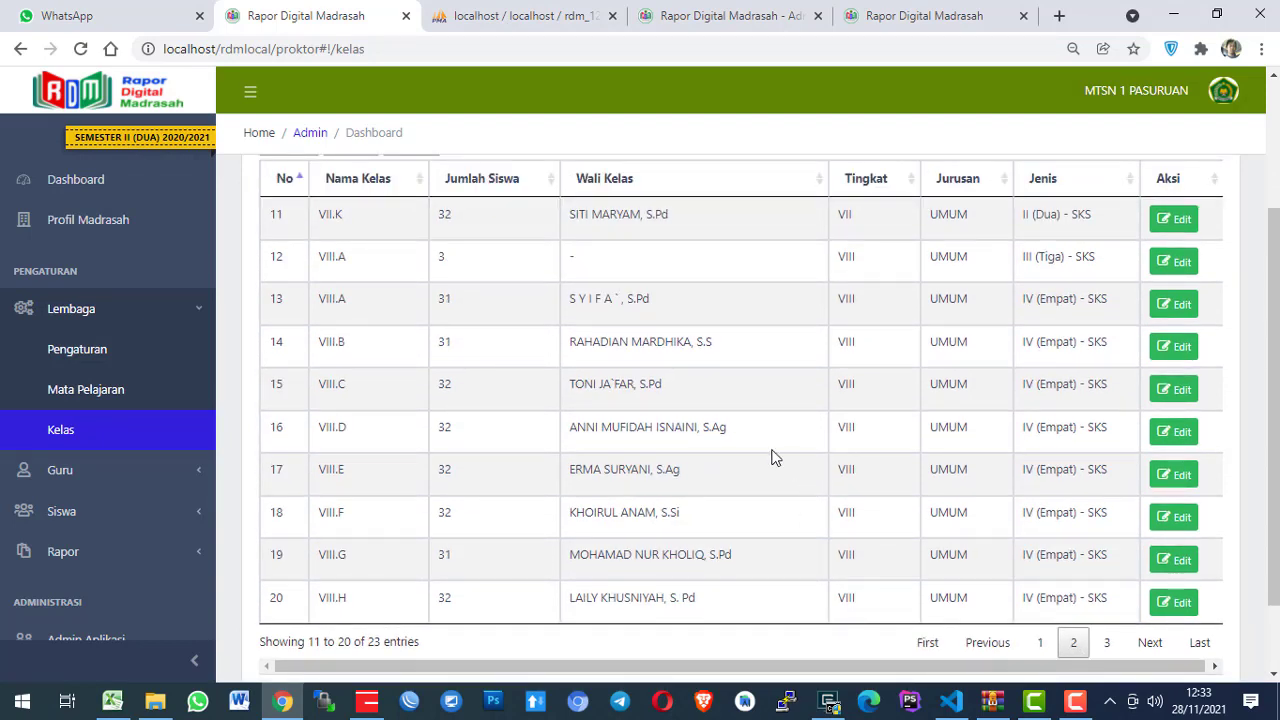
left_click(1040, 643)
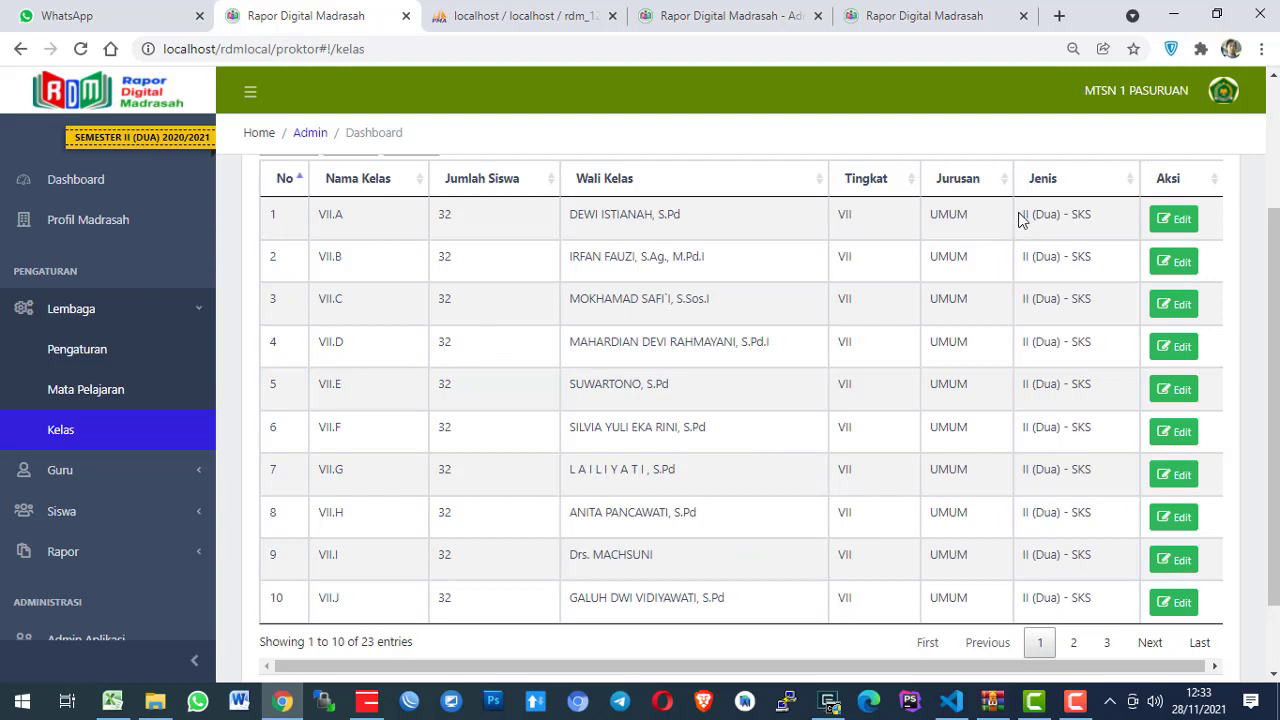
left_click_drag(1022, 214, 1116, 218)
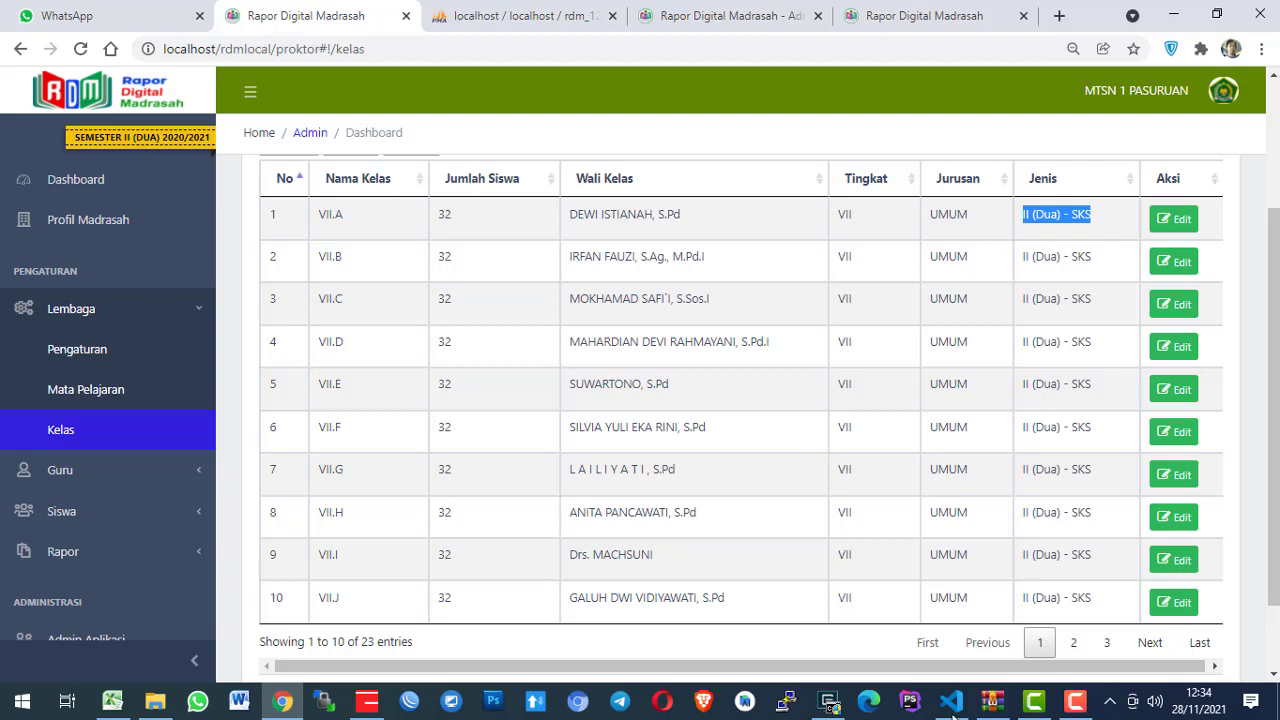
Examine the name and Jenis of the VIII.A class in row 12 on page 2 of the class list.
left_click(1078, 650)
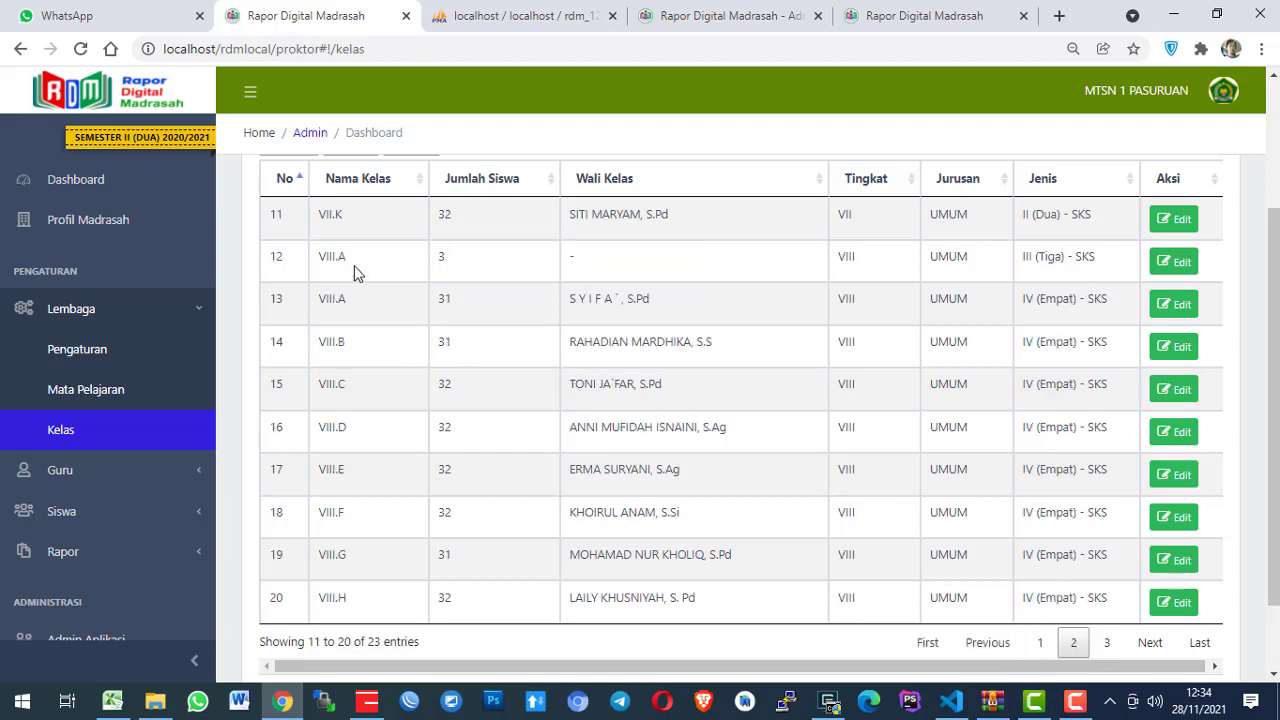
left_click_drag(317, 255, 370, 257)
double_click(335, 257)
left_click(347, 257)
scroll(431, 266, "up", 2)
scroll(1040, 420, "down", 1)
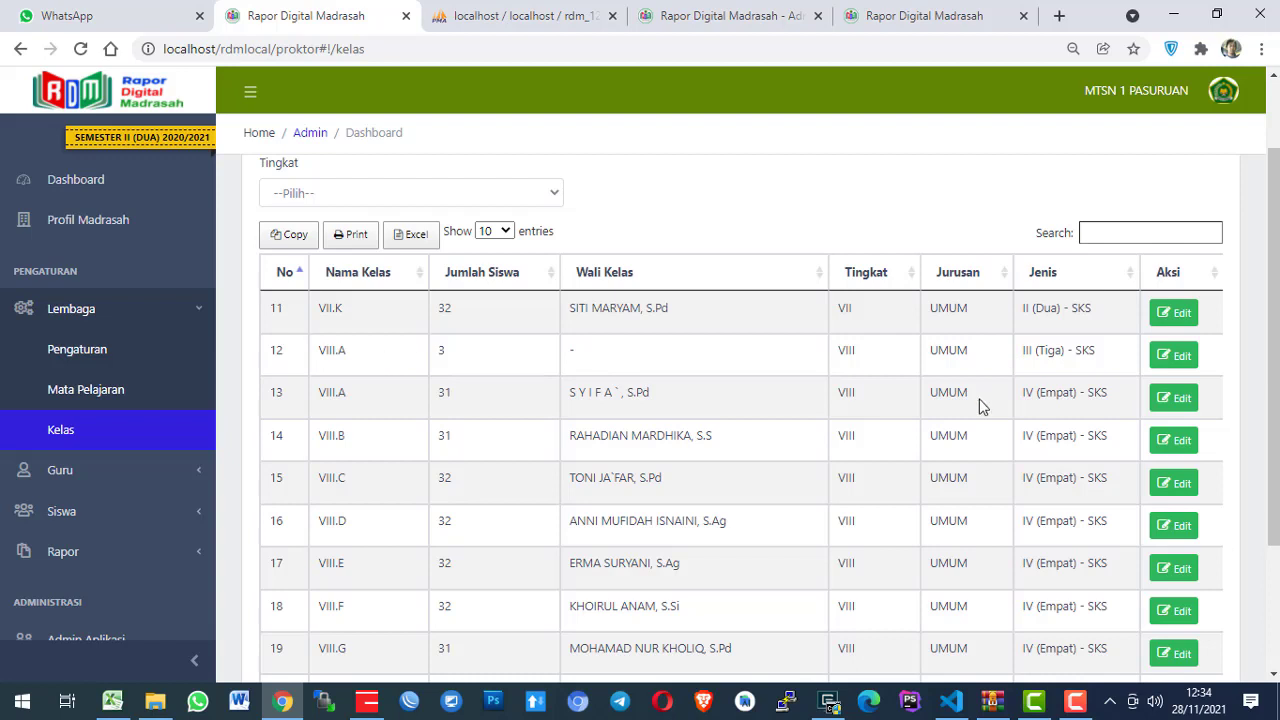
scroll(990, 400, "up", 1)
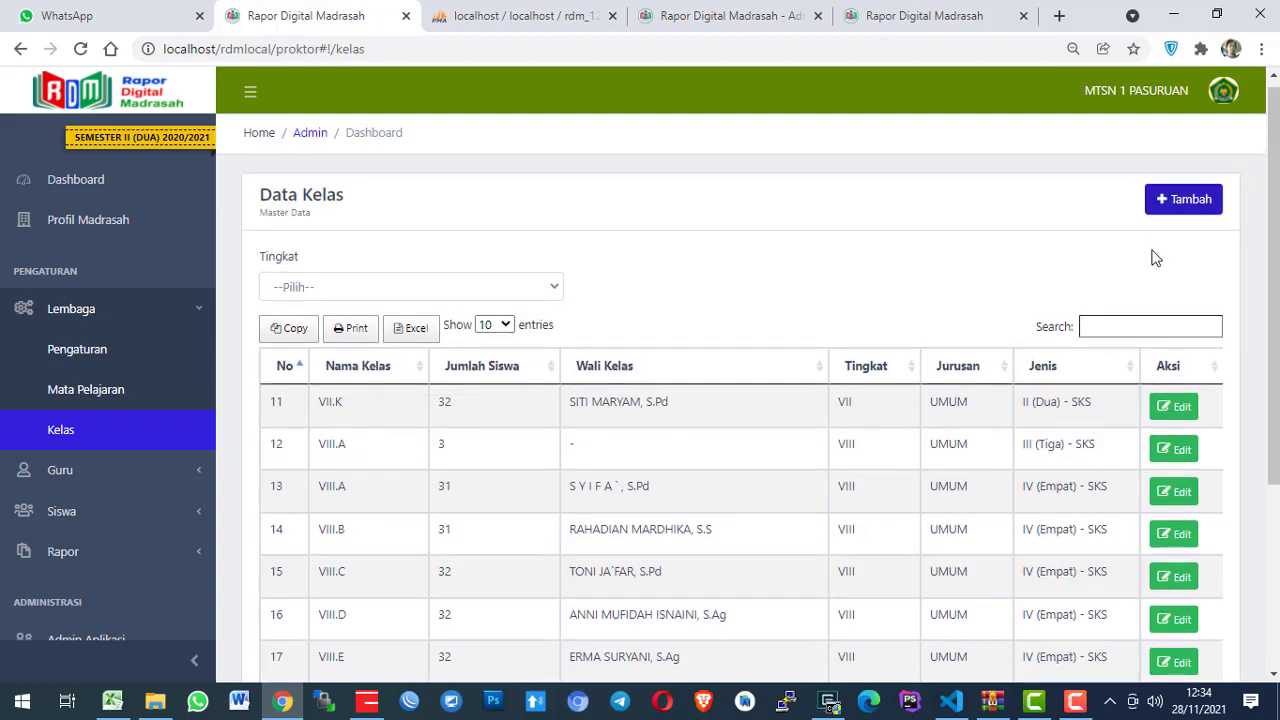
scroll(995, 408, "down", 1)
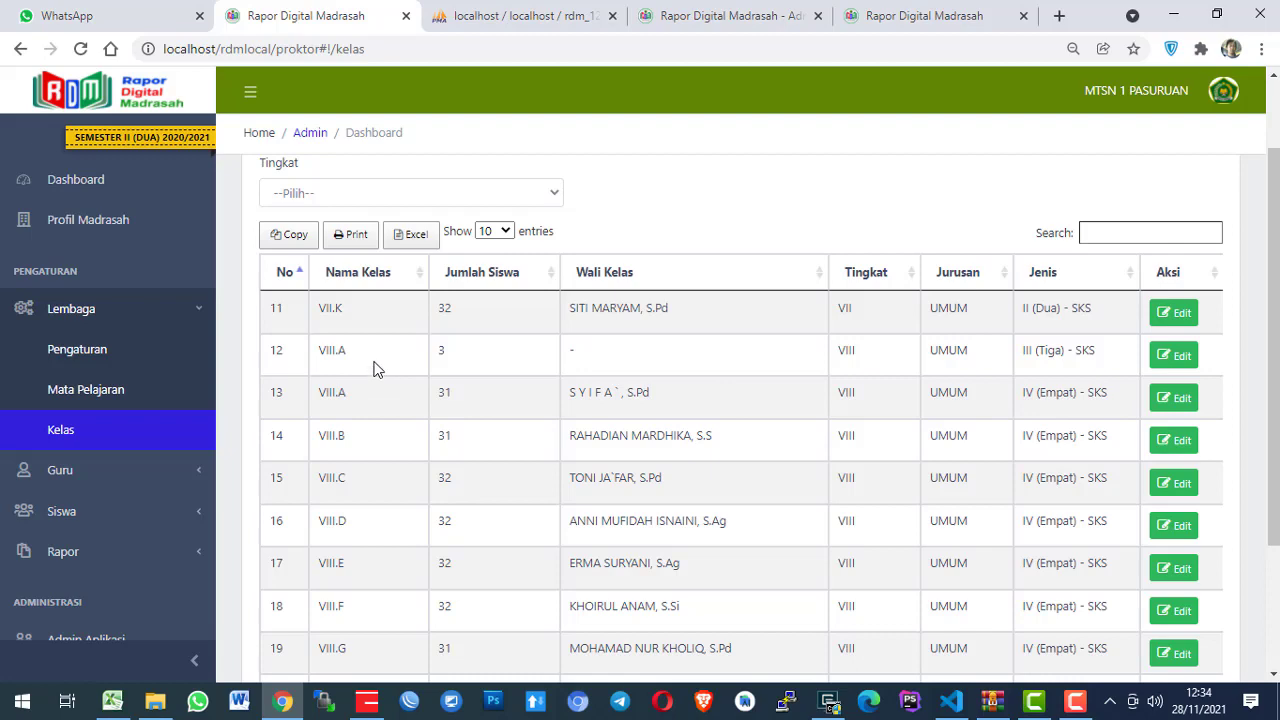
scroll(372, 366, "up", 1)
scroll(372, 366, "down", 1)
scroll(376, 390, "up", 1)
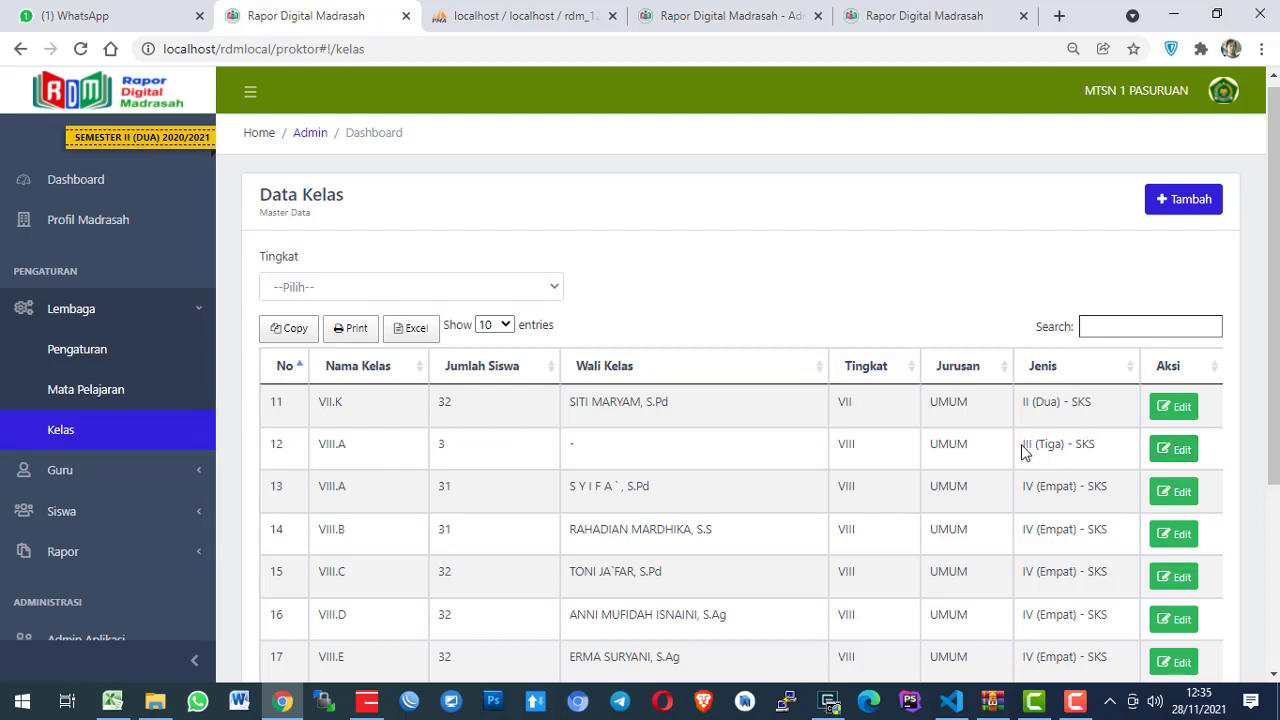
left_click_drag(1021, 446, 1104, 449)
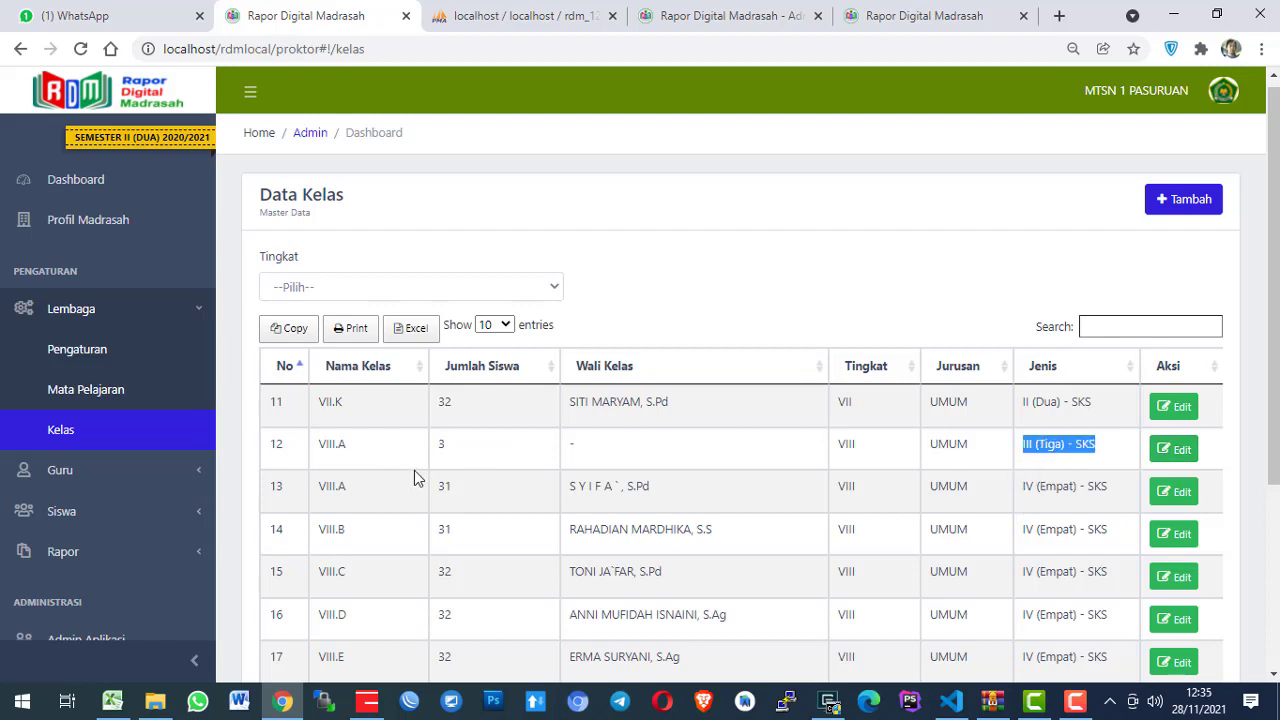
left_click_drag(354, 450, 337, 445)
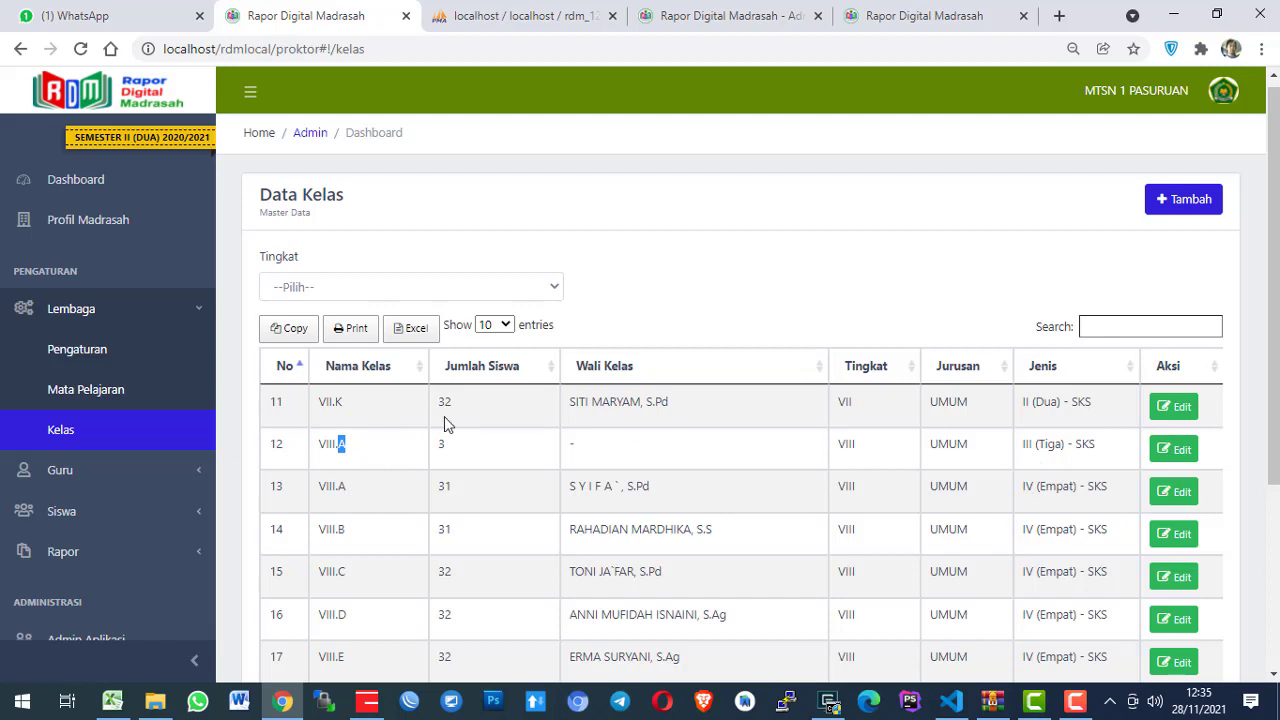
double_click(324, 448)
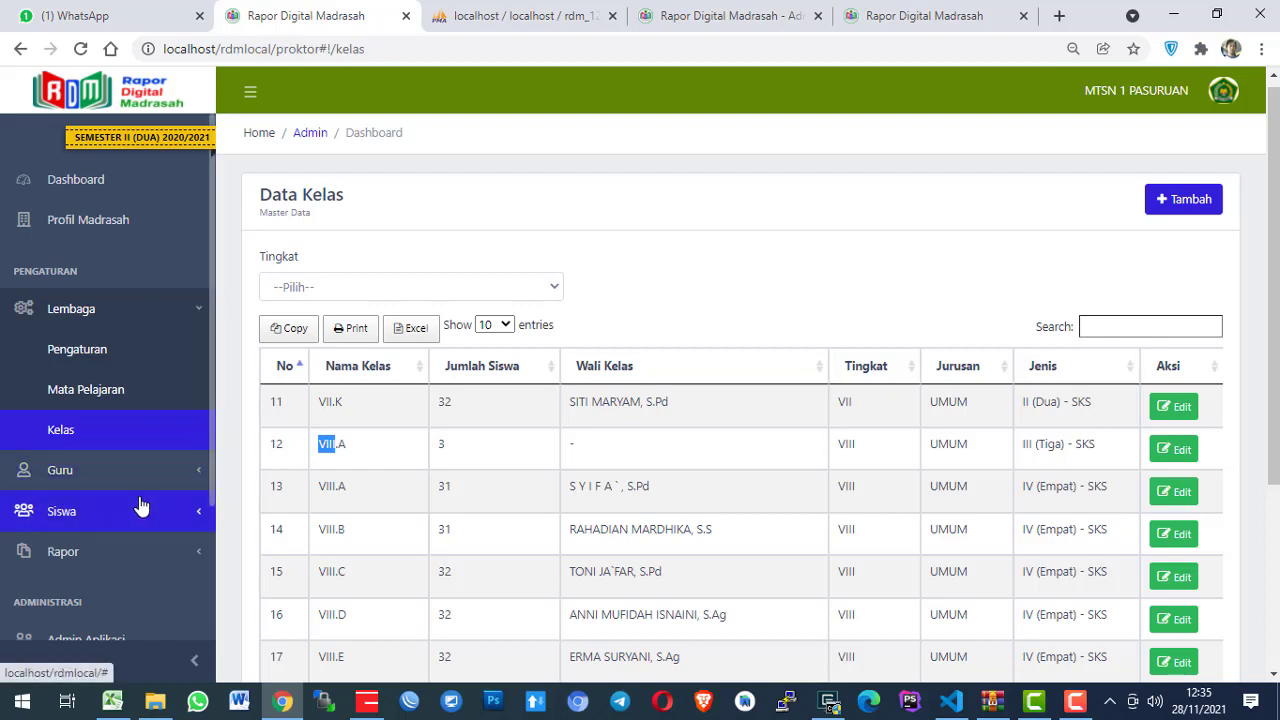
Return to the Pindah Semester page in the Siswa section.
left_click(137, 508)
scroll(120, 531, "down", 1)
left_click(93, 436)
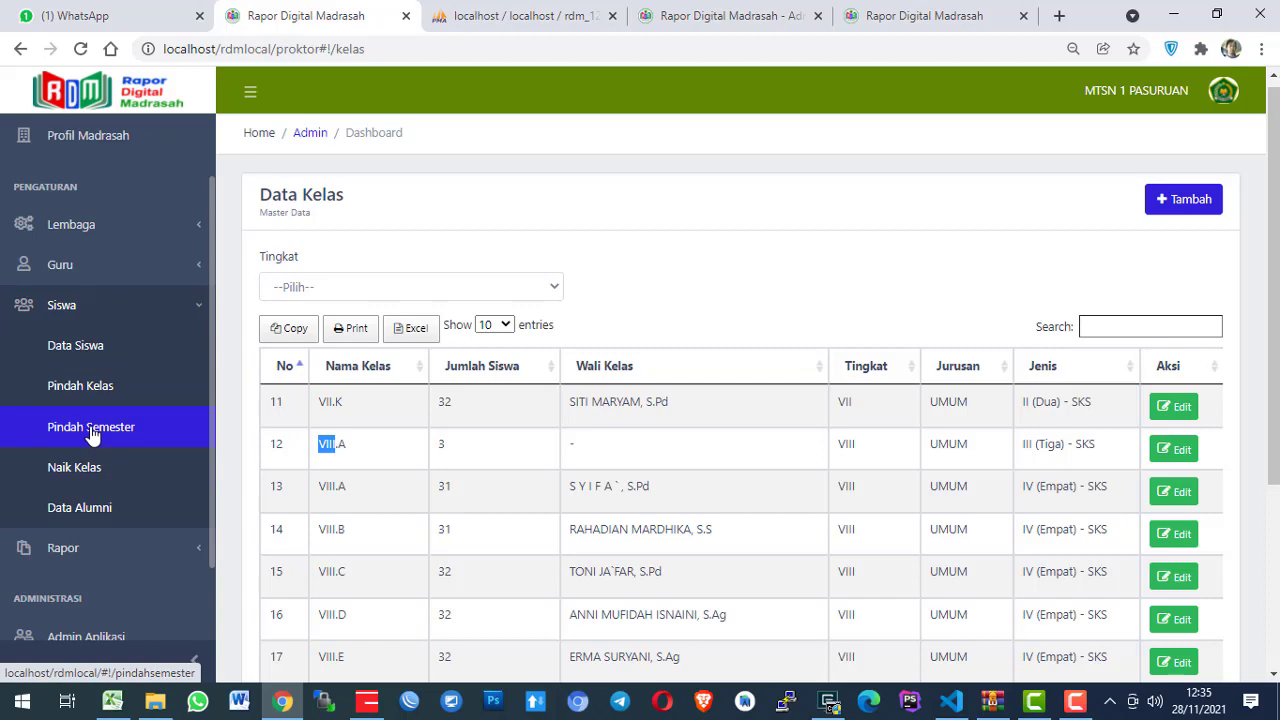
Set the origin to level VII, class VII.A and the destination class to VIII.A, then review the available origin classes.
left_click(351, 344)
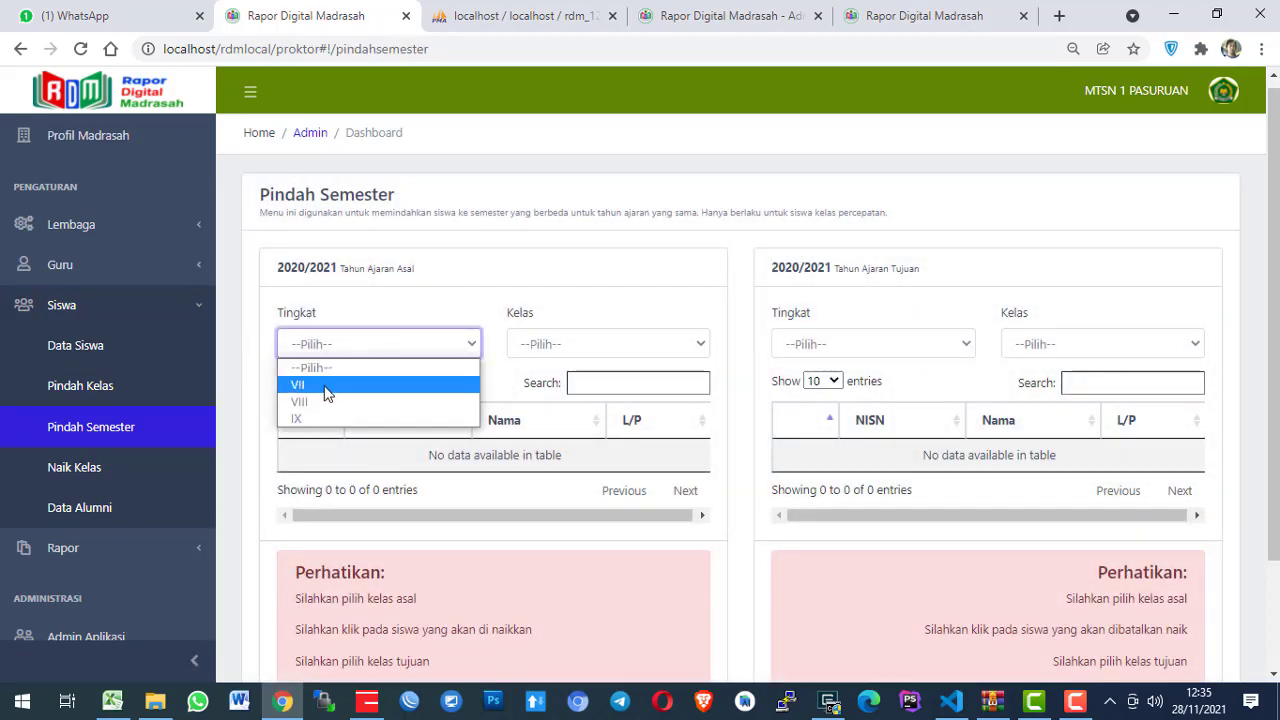
left_click(324, 386)
left_click(551, 340)
left_click(553, 383)
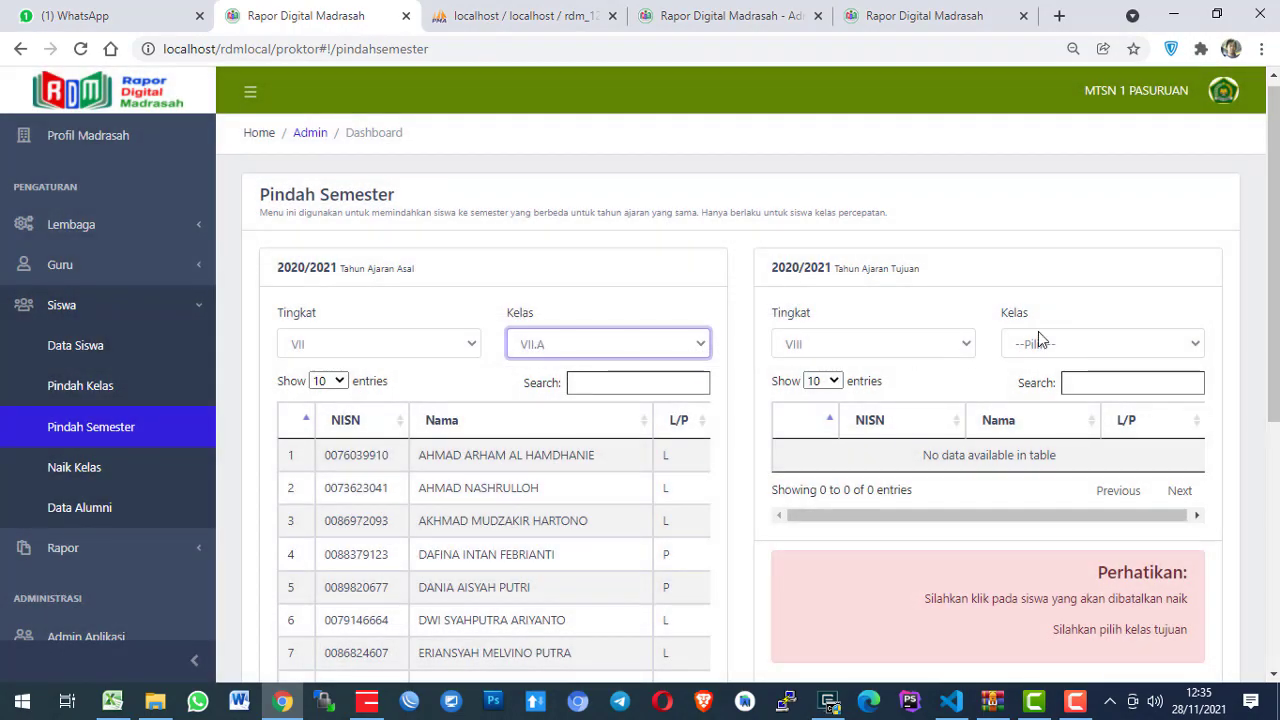
left_click(1038, 340)
left_click(1051, 385)
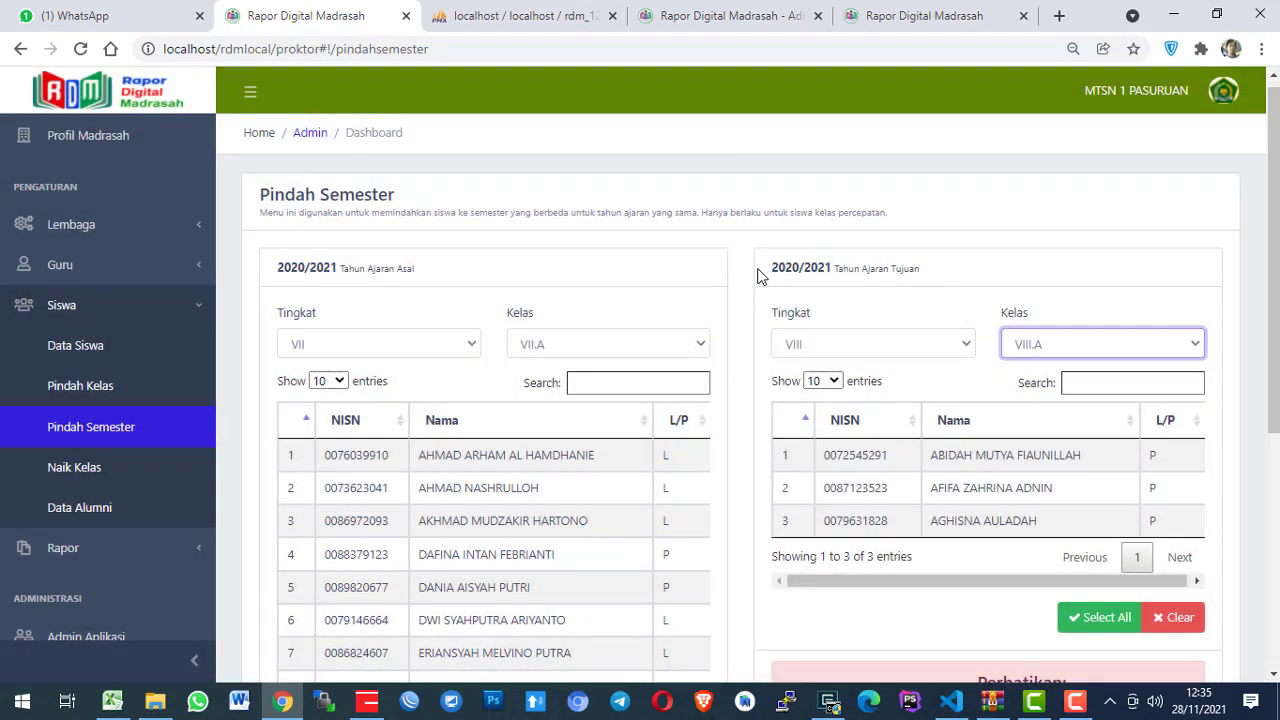
left_click(566, 346)
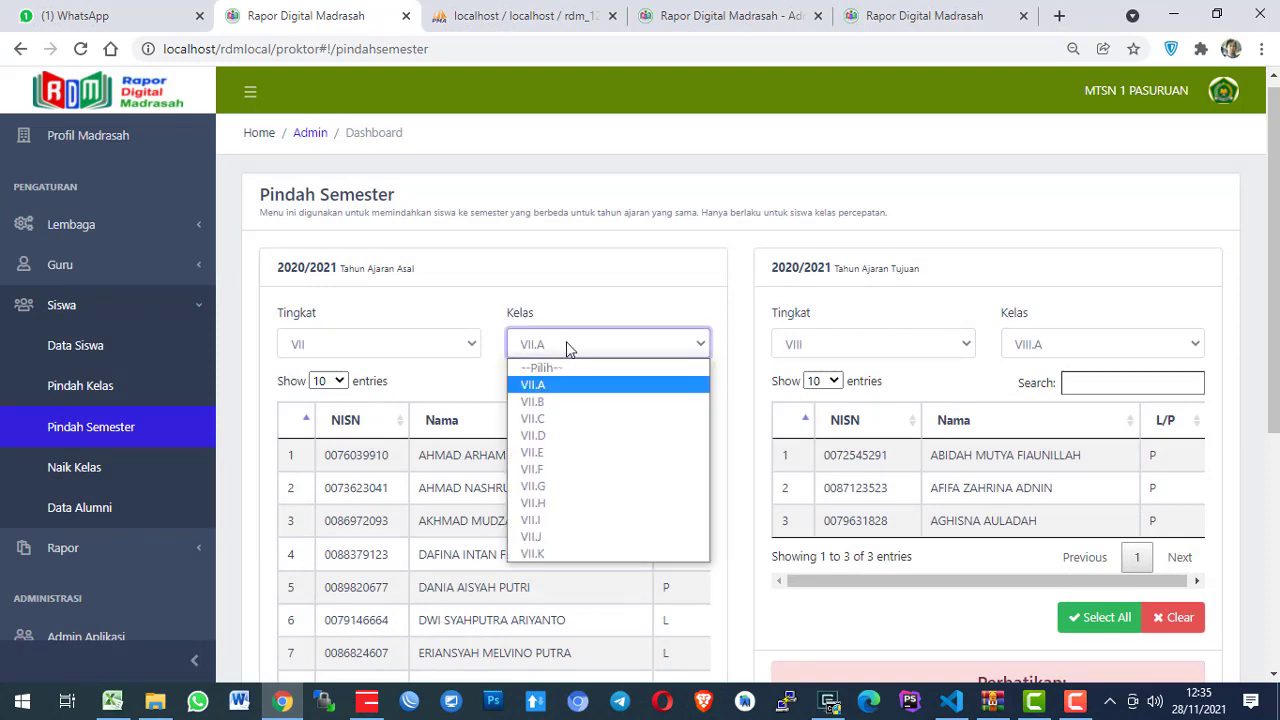
left_click(566, 345)
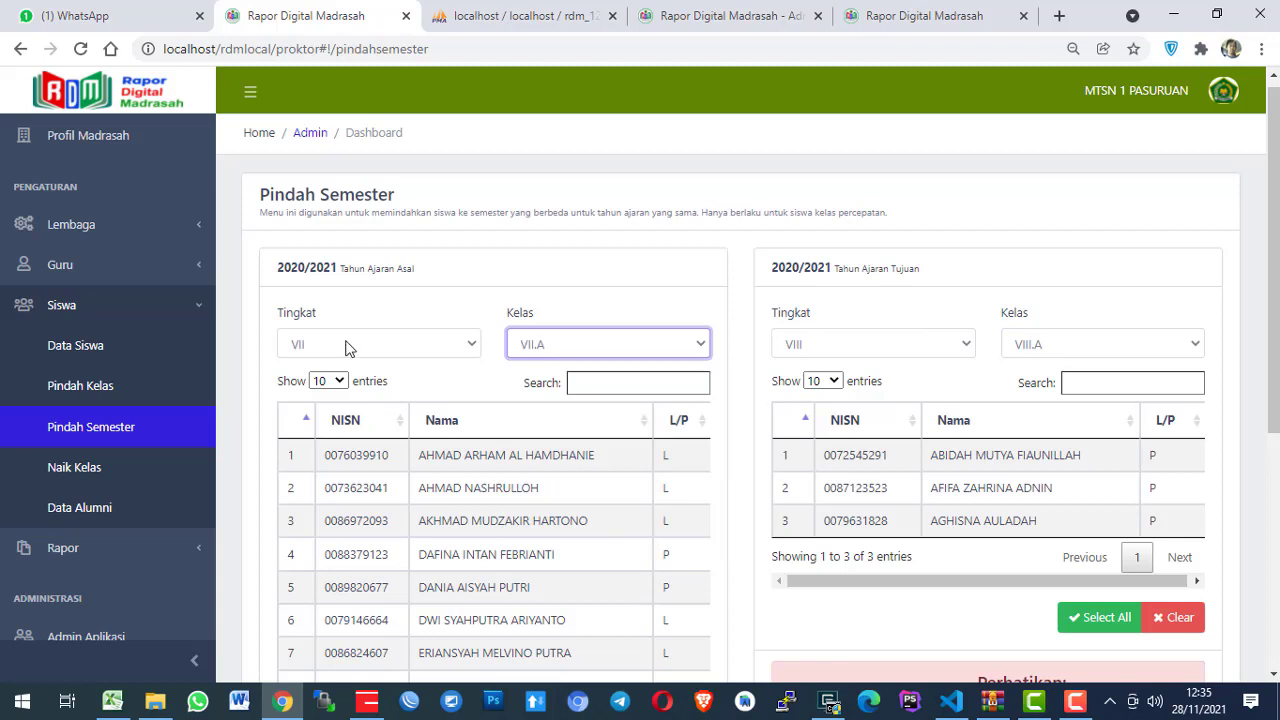
Check which destination classes are available for level VIII, leaving VIII.A selected.
left_click(1033, 340)
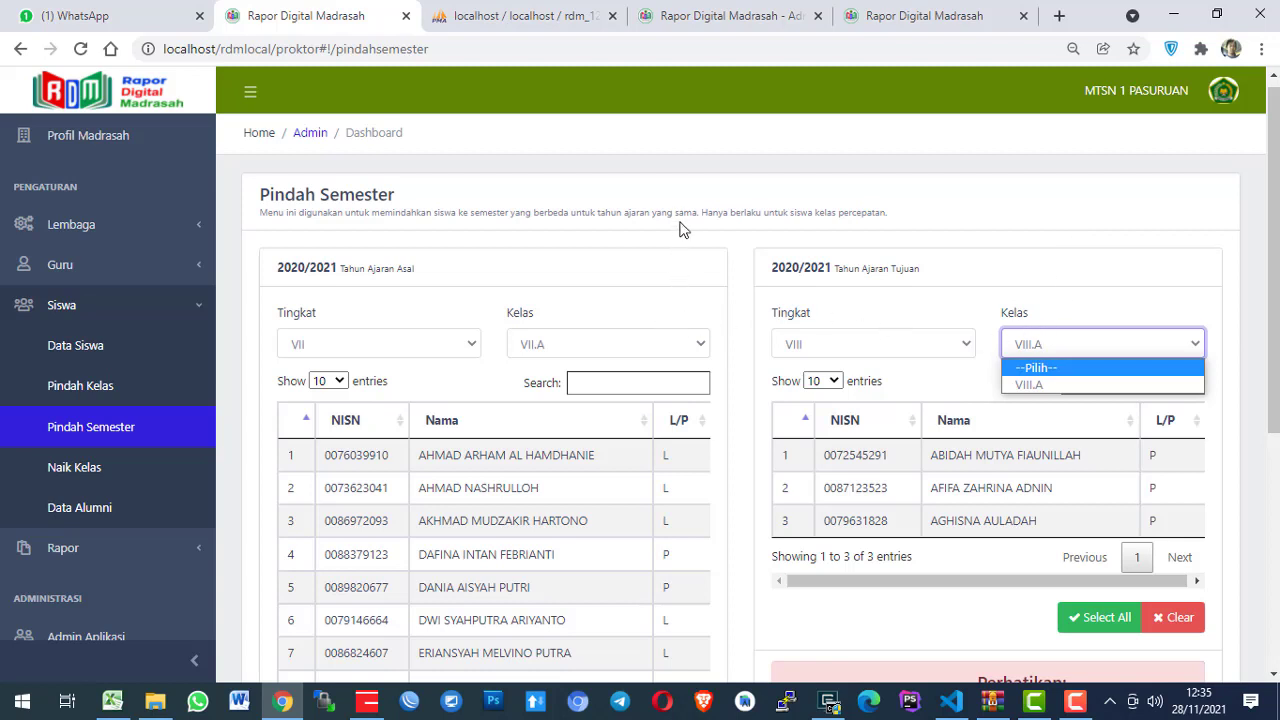
left_click(953, 209)
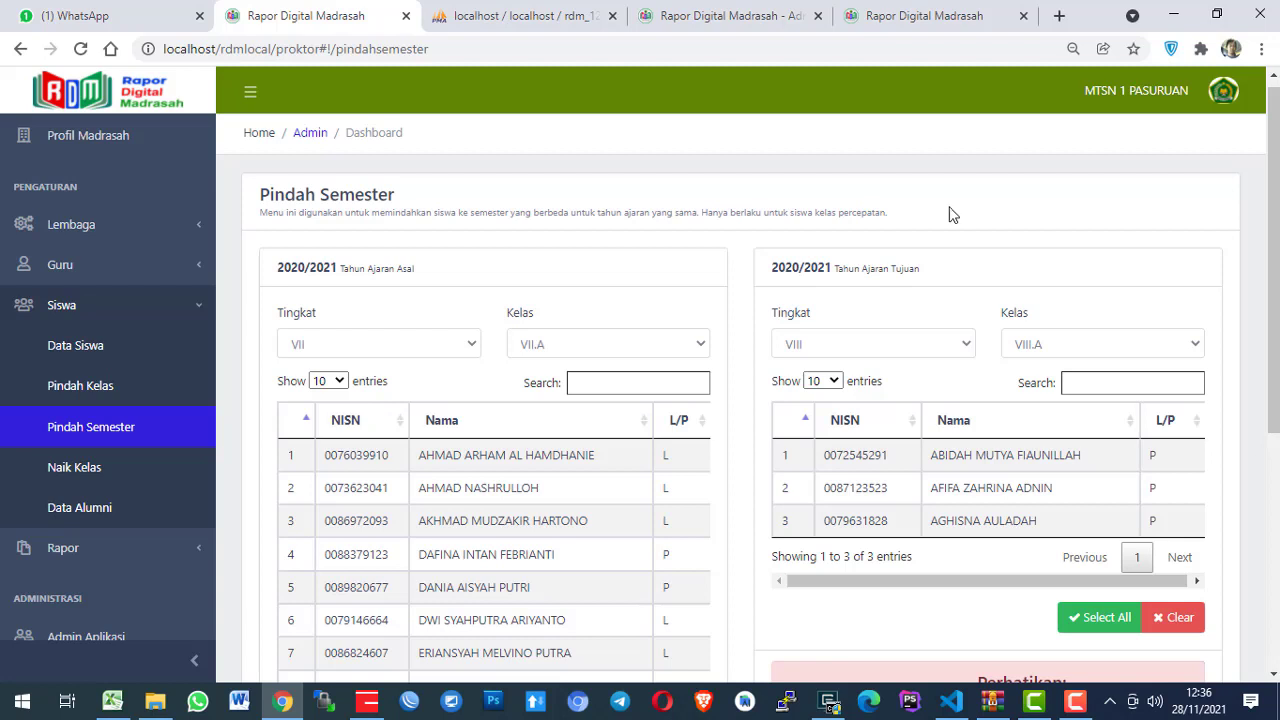
scroll(142, 373, "up", 1)
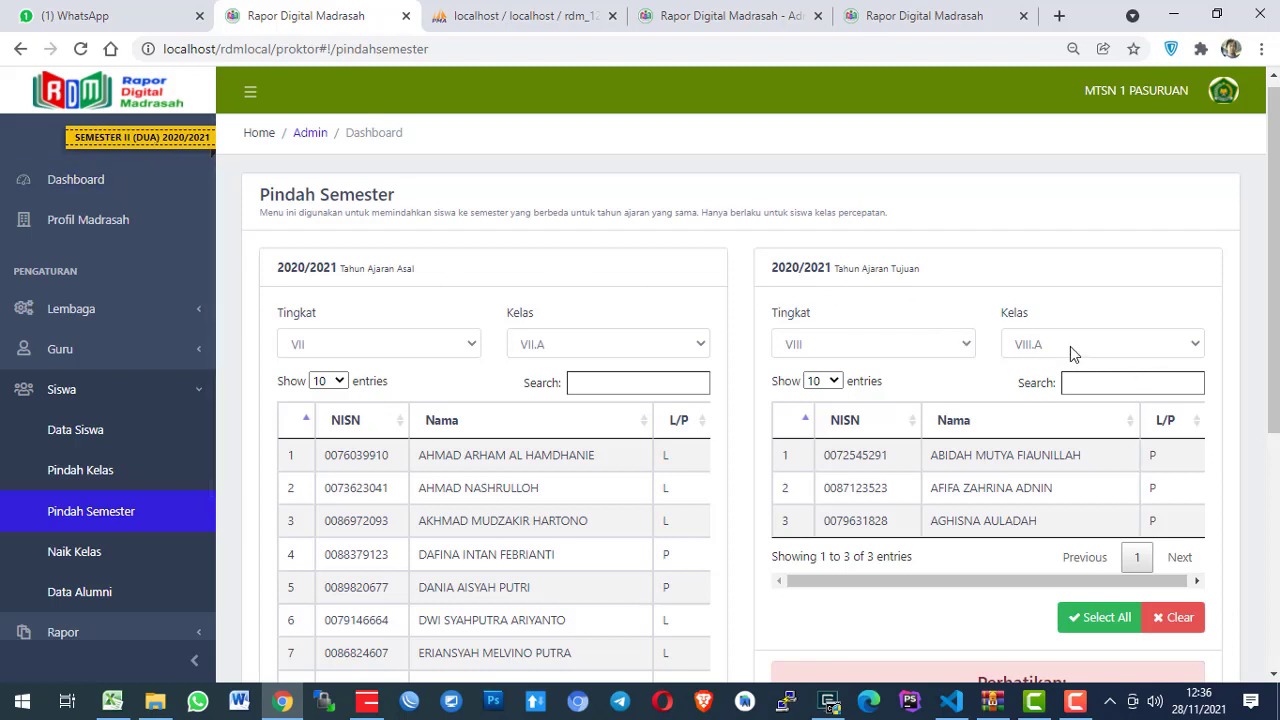
Select the first student listed in origin class VII.A and process the semester move to class VIII.A.
scroll(462, 440, "down", 1)
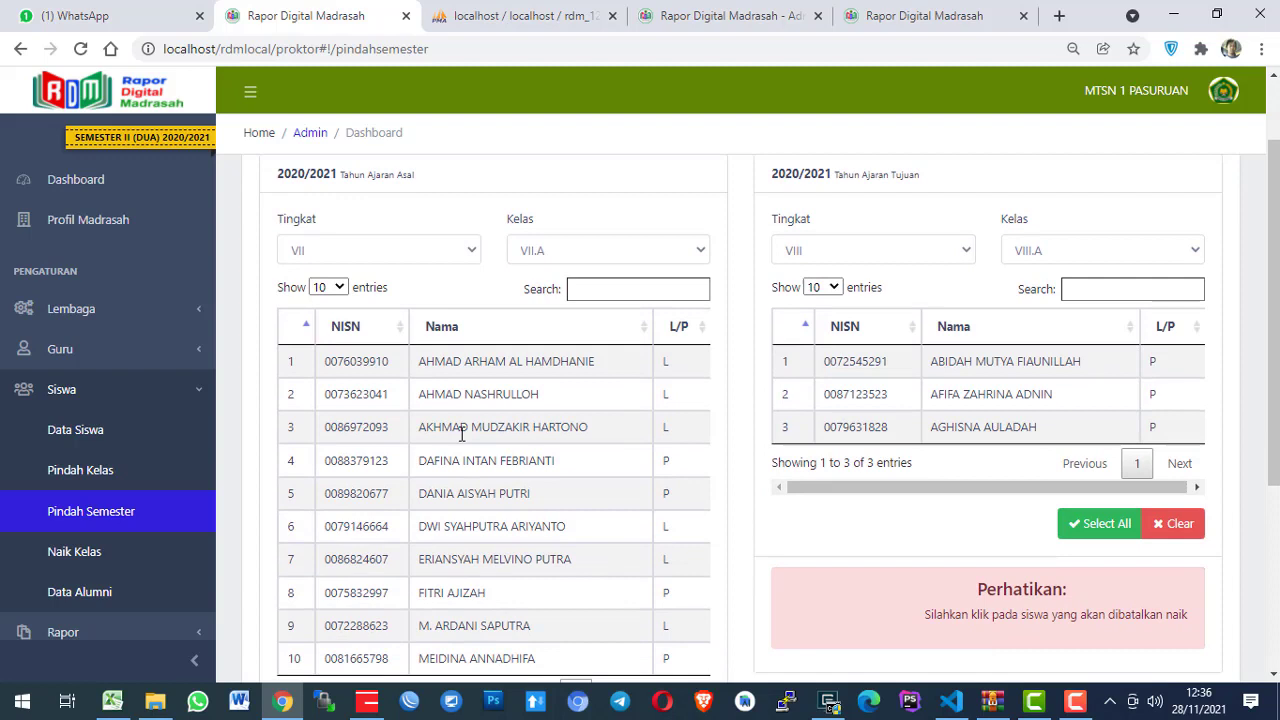
left_click(527, 360)
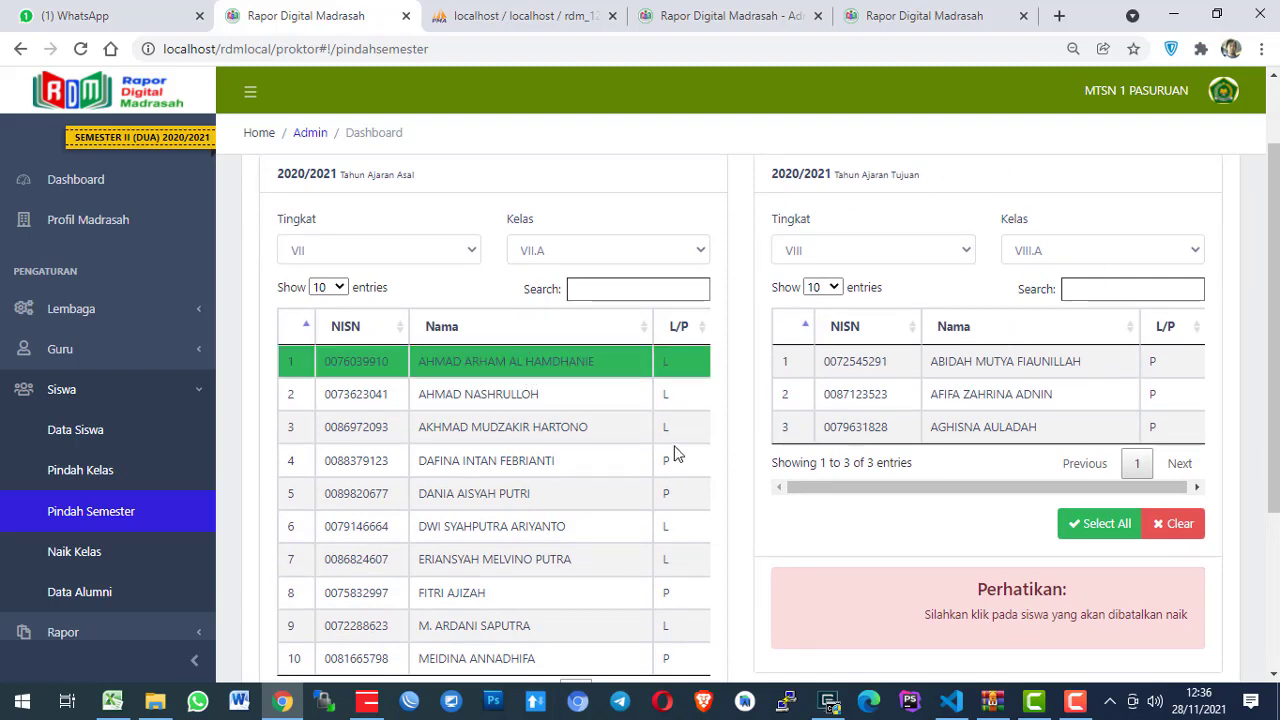
scroll(609, 362, "down", 3)
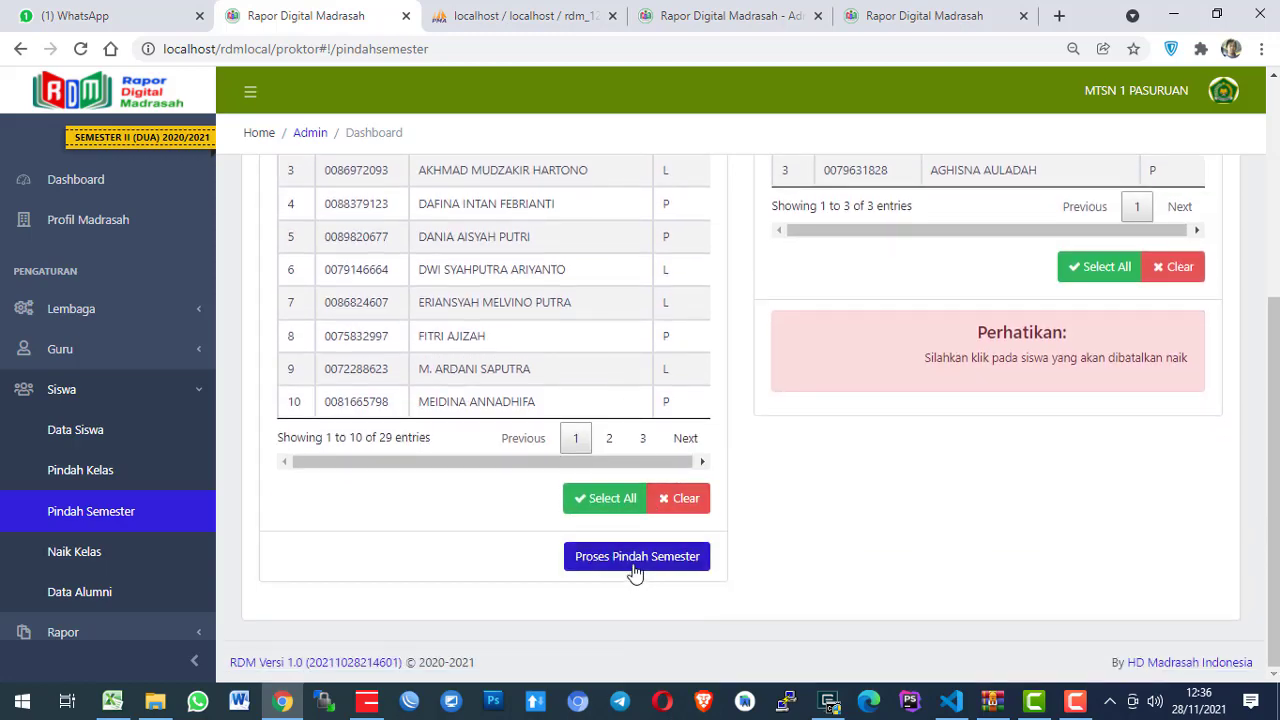
left_click(632, 562)
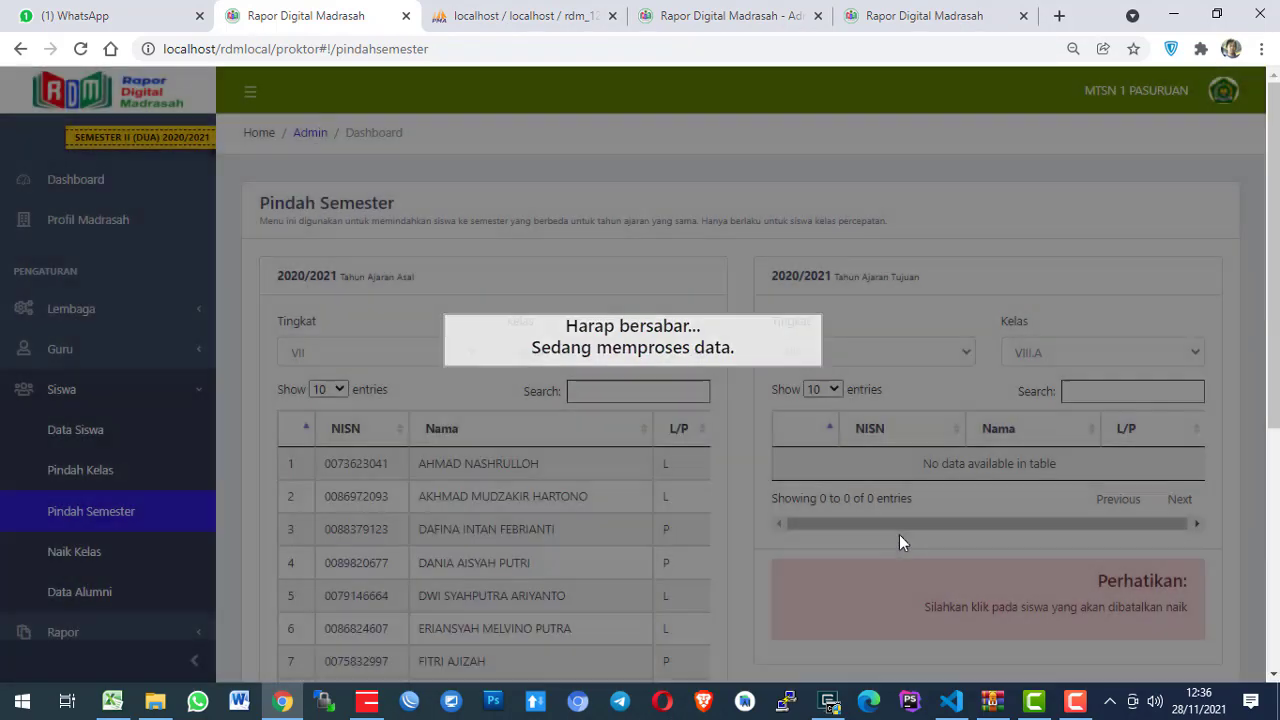
scroll(814, 491, "down", 1)
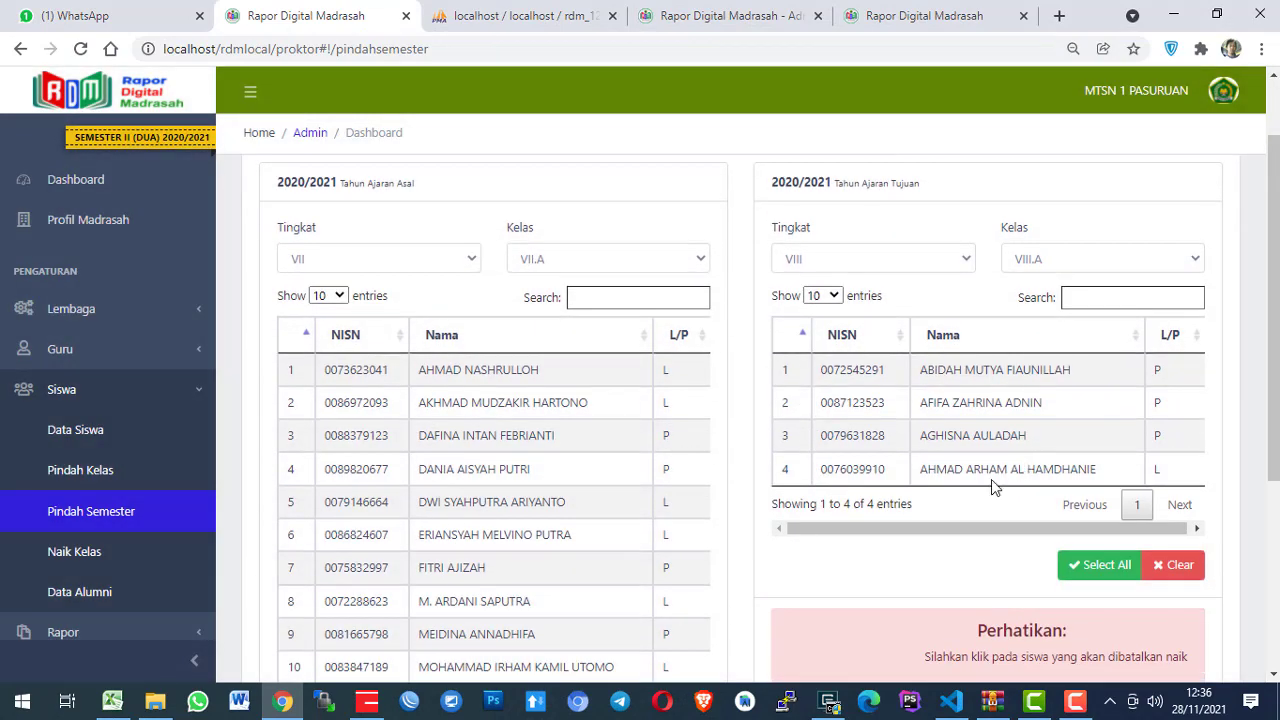
In Data Siswa, show level VII, class VII.A and look for the moved student in the class list.
left_click(100, 440)
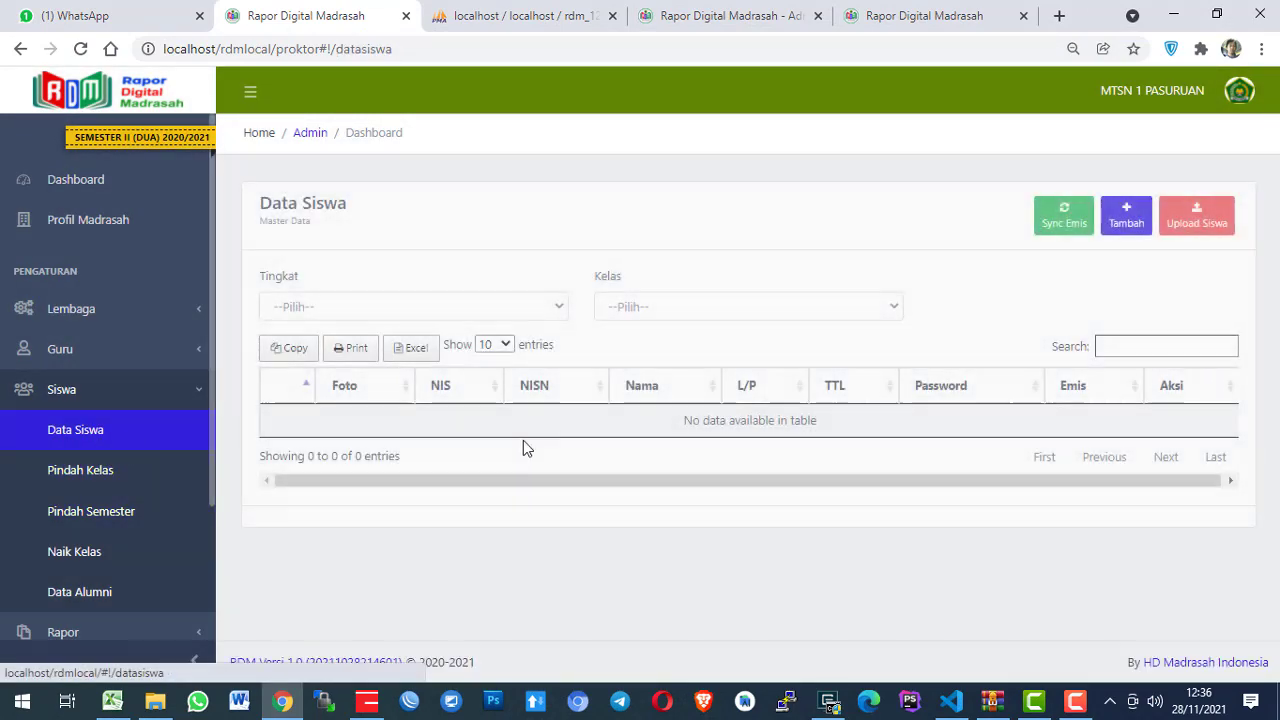
left_click(457, 304)
left_click(414, 348)
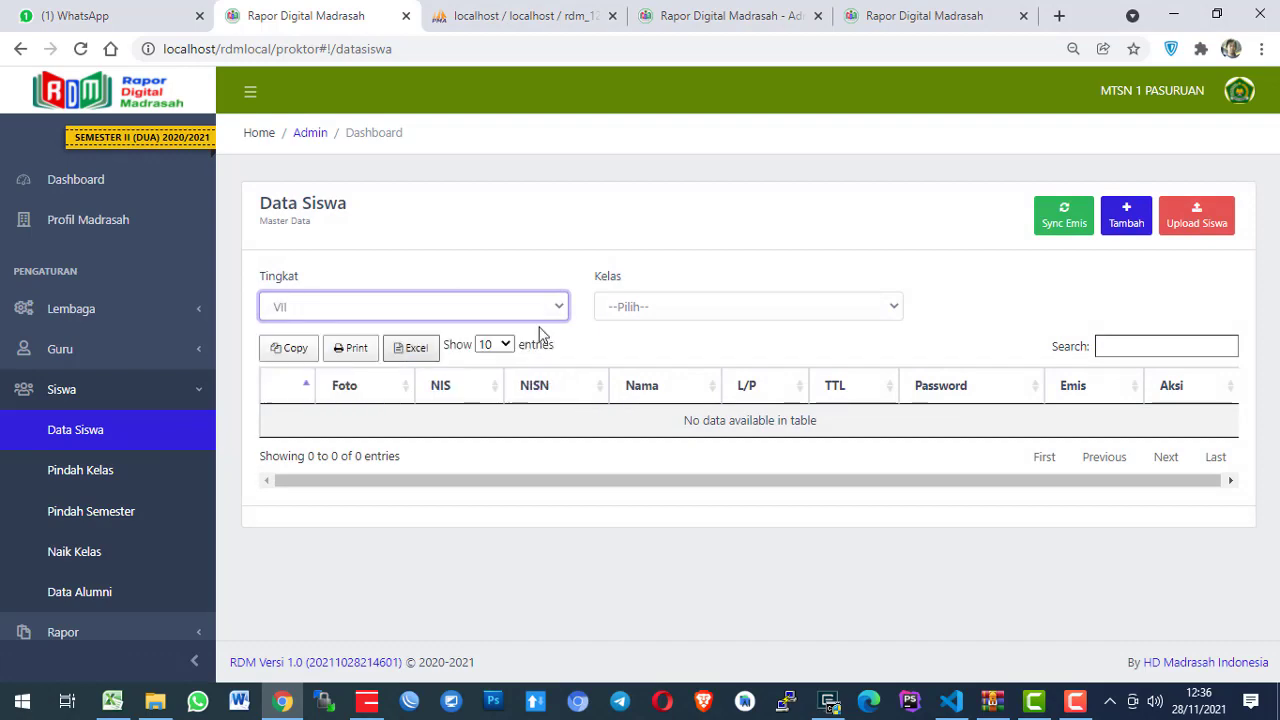
left_click(689, 307)
left_click(666, 348)
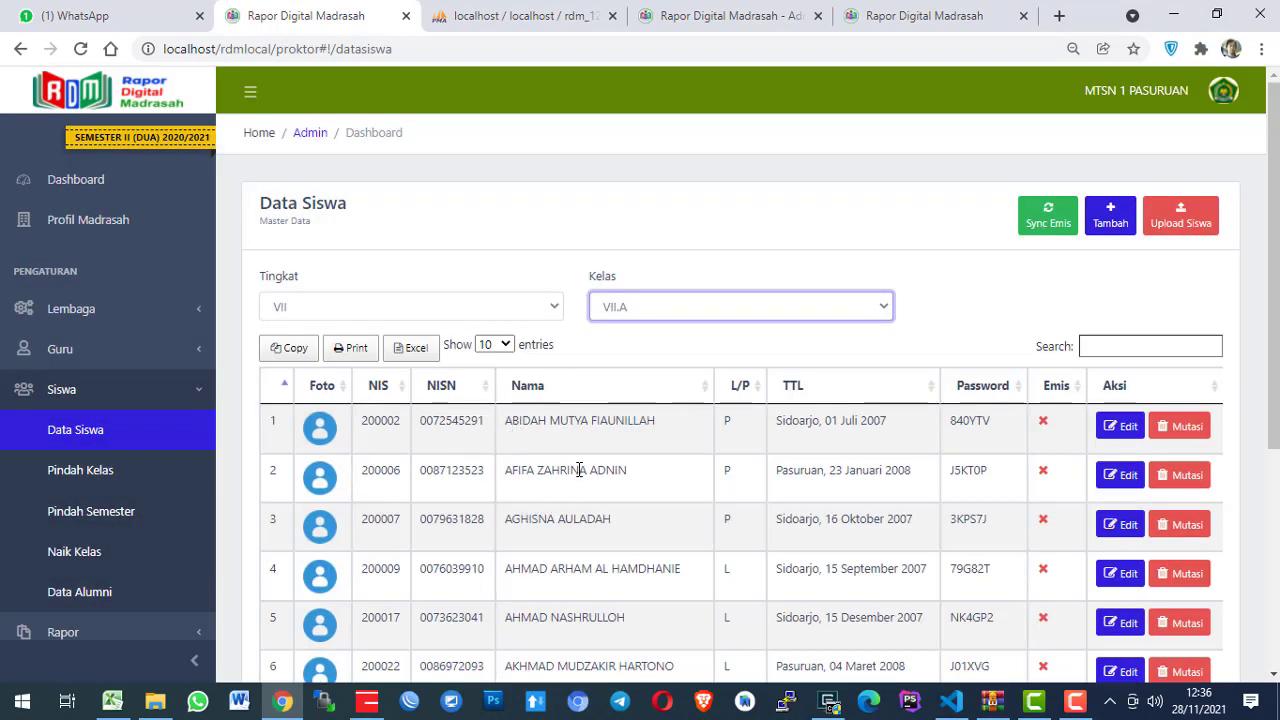
left_click_drag(506, 568, 702, 571)
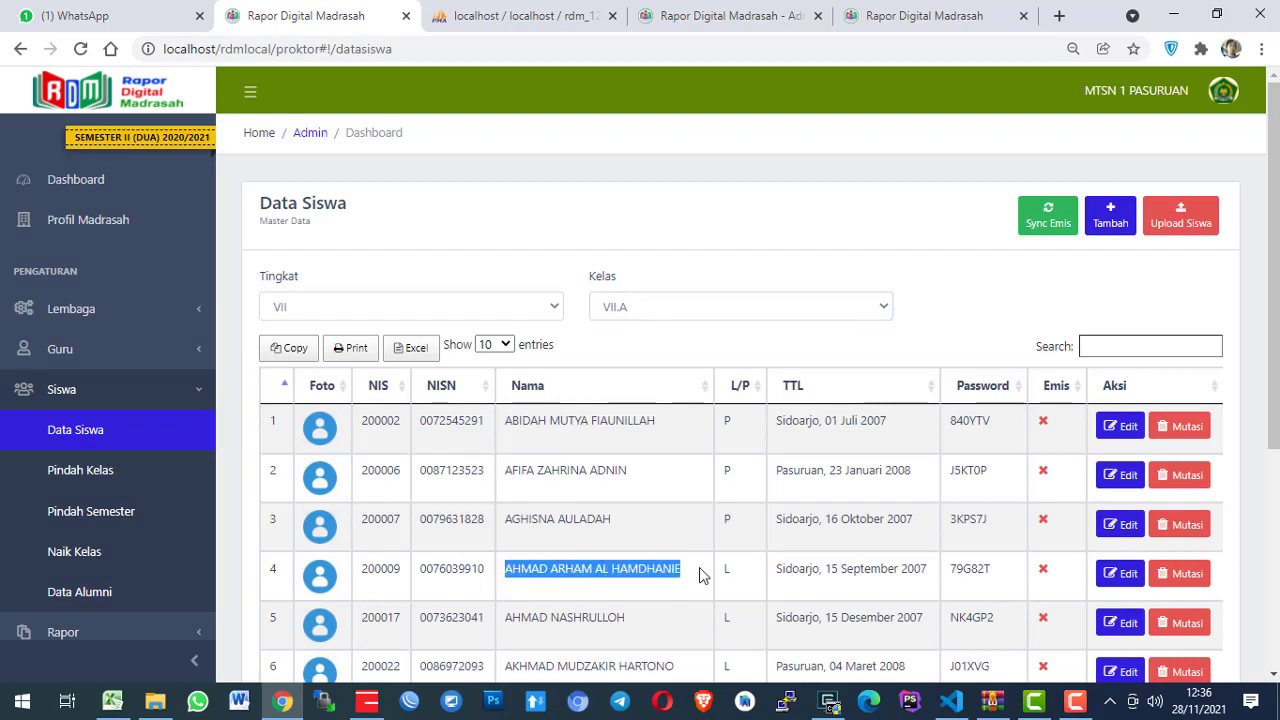
Reopen Pindah Semester with origin level VII, class VII.A and destination class VIII.A to check the students in both classes.
left_click(151, 514)
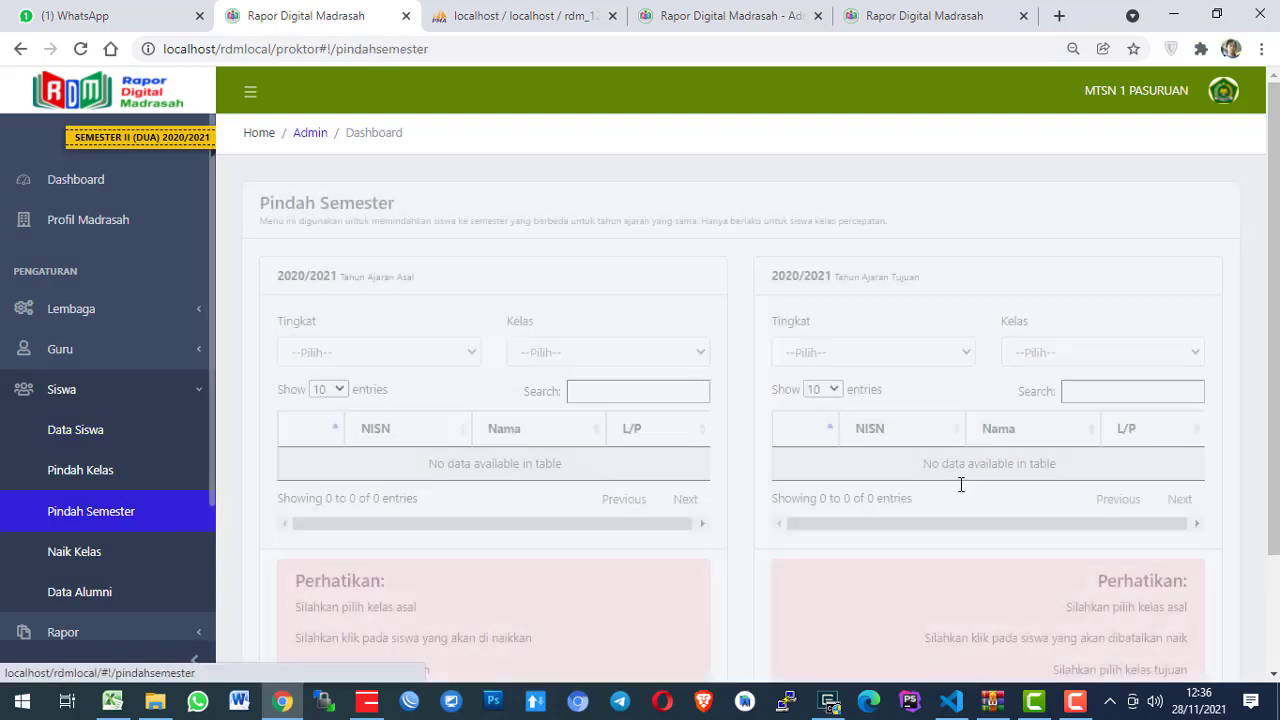
left_click(378, 352)
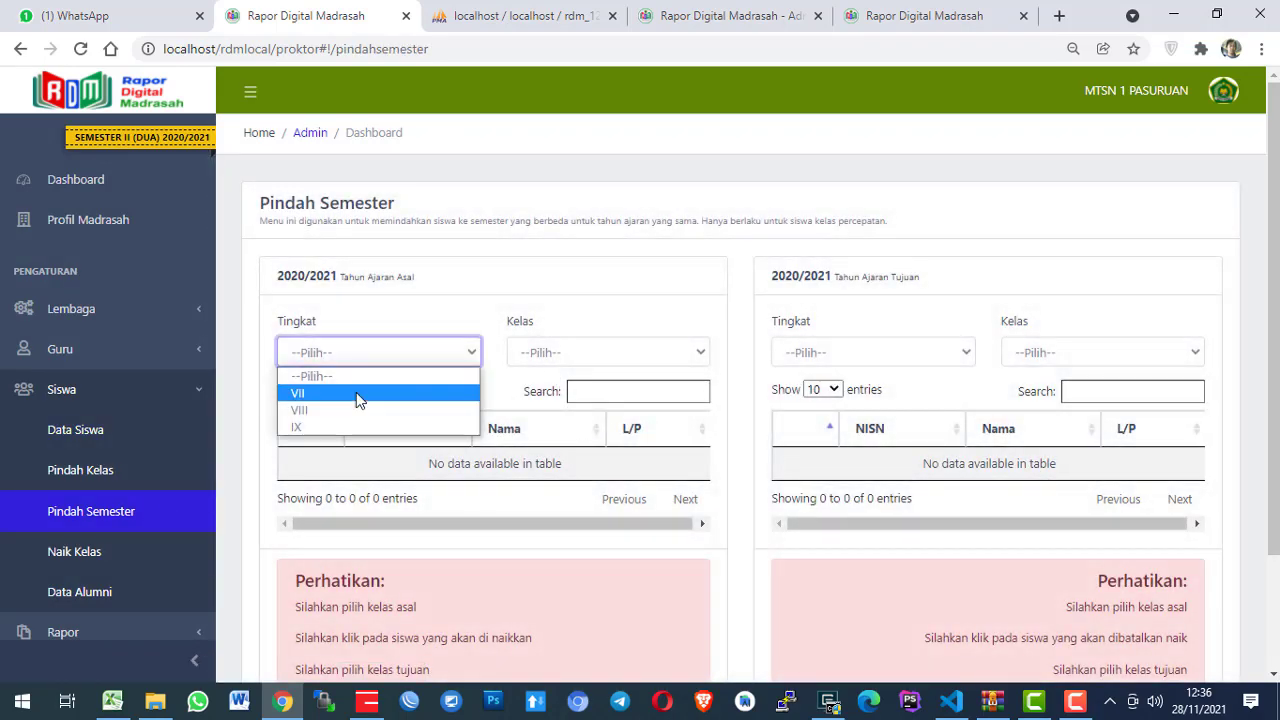
left_click(360, 394)
left_click(607, 354)
left_click(600, 393)
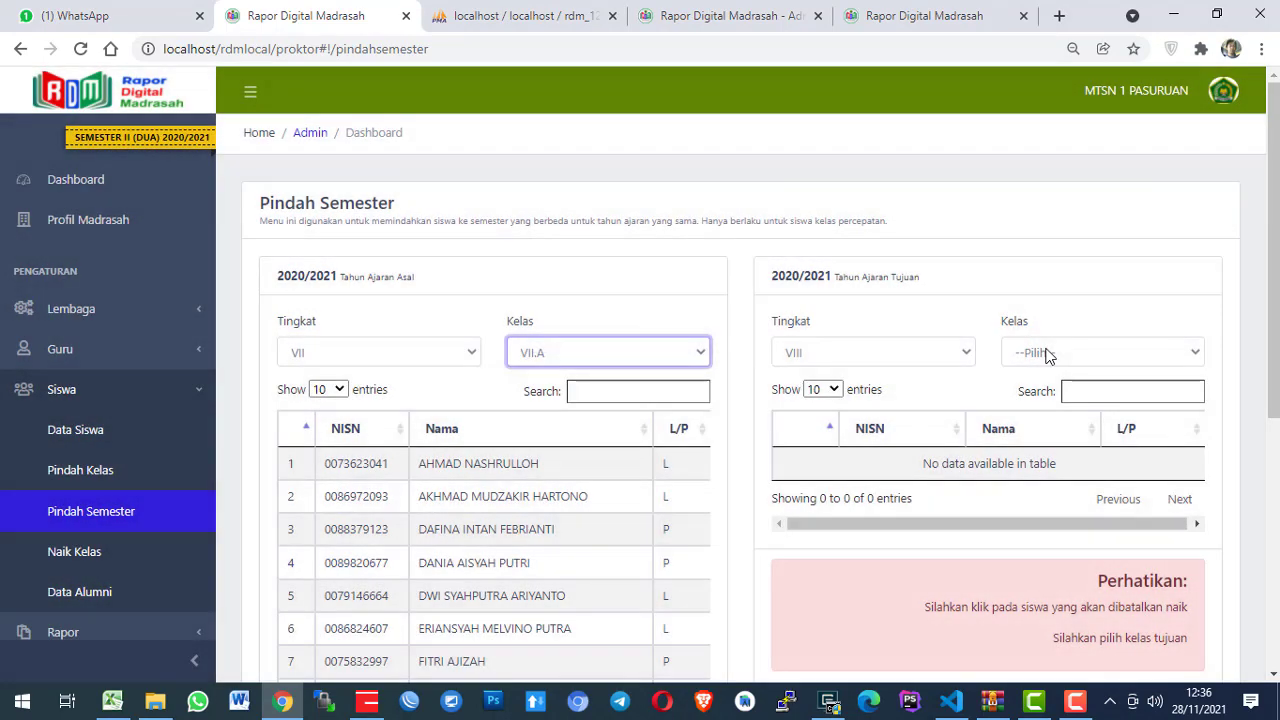
left_click(1045, 352)
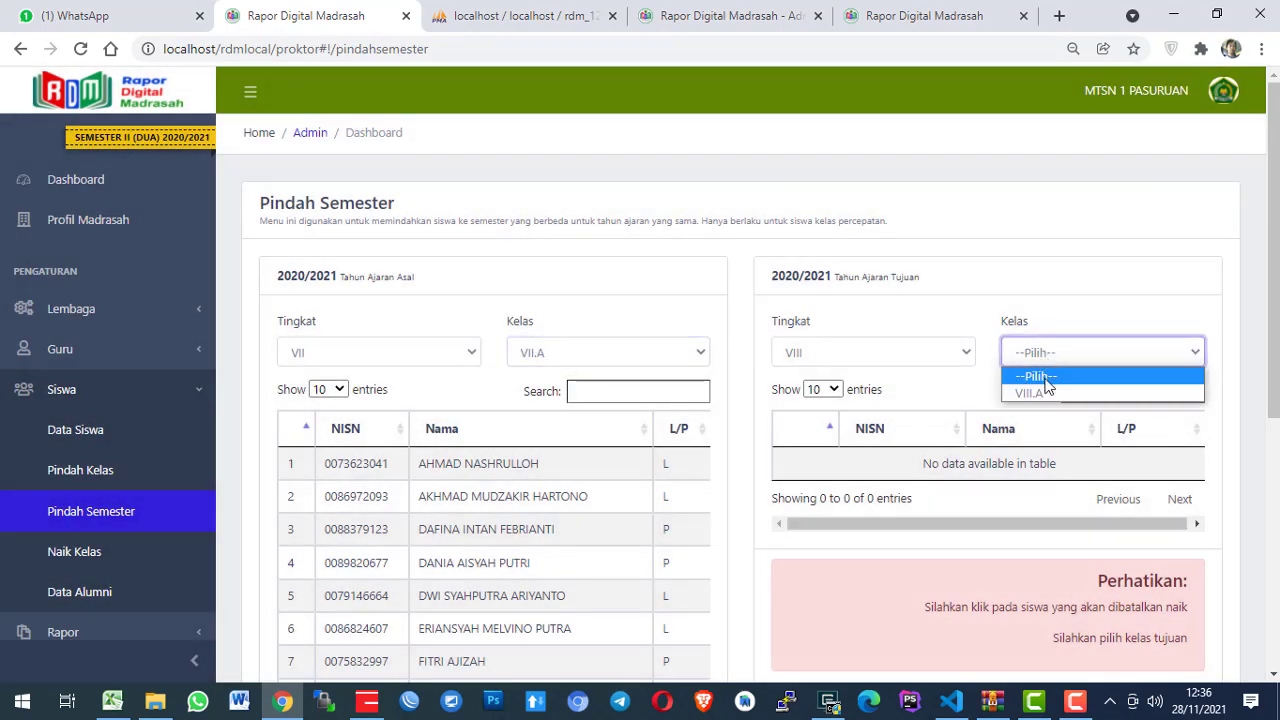
left_click(1040, 376)
left_click(1042, 360)
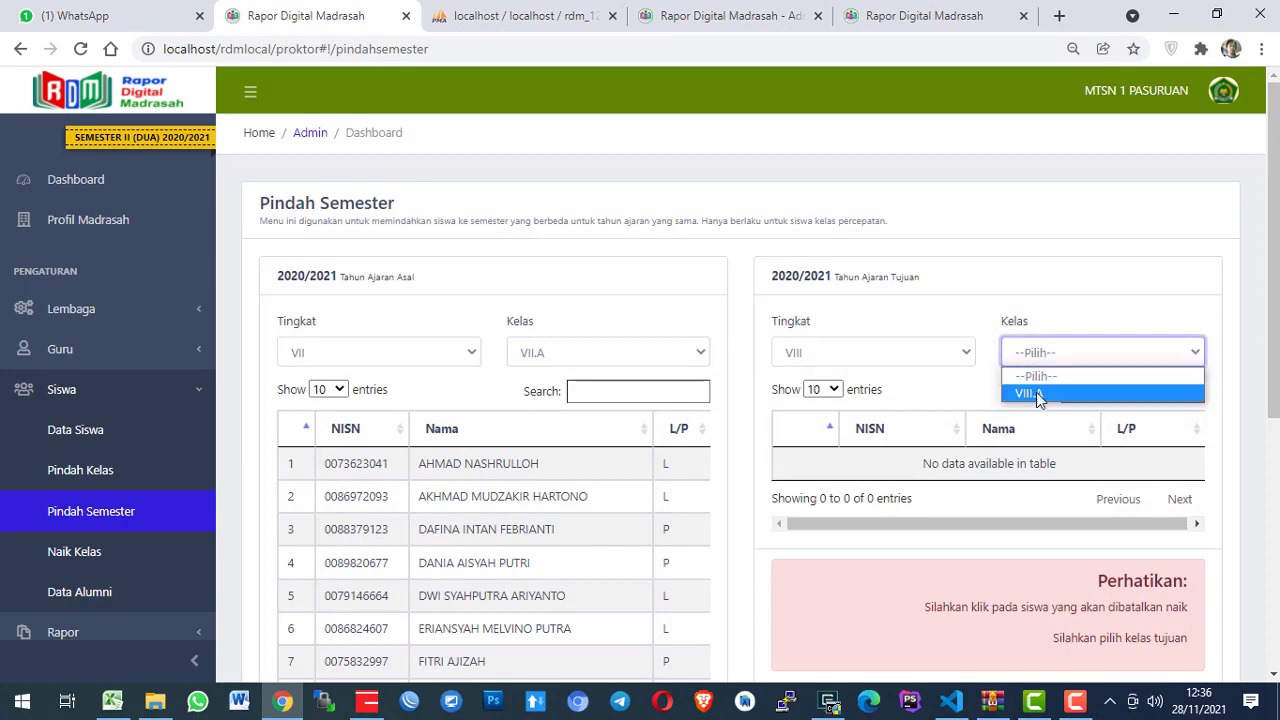
left_click(1036, 392)
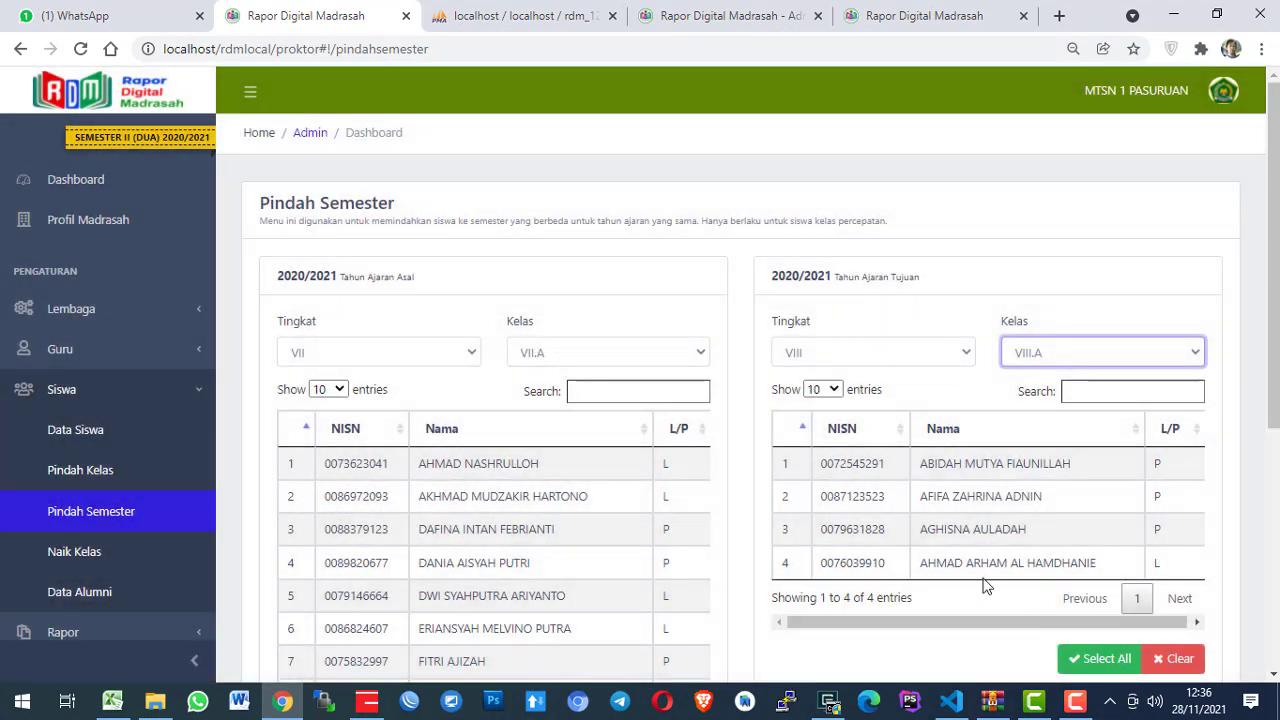
Change the active semester to III (Tiga) - SKS and confirm the change.
left_click(105, 137)
left_click(676, 178)
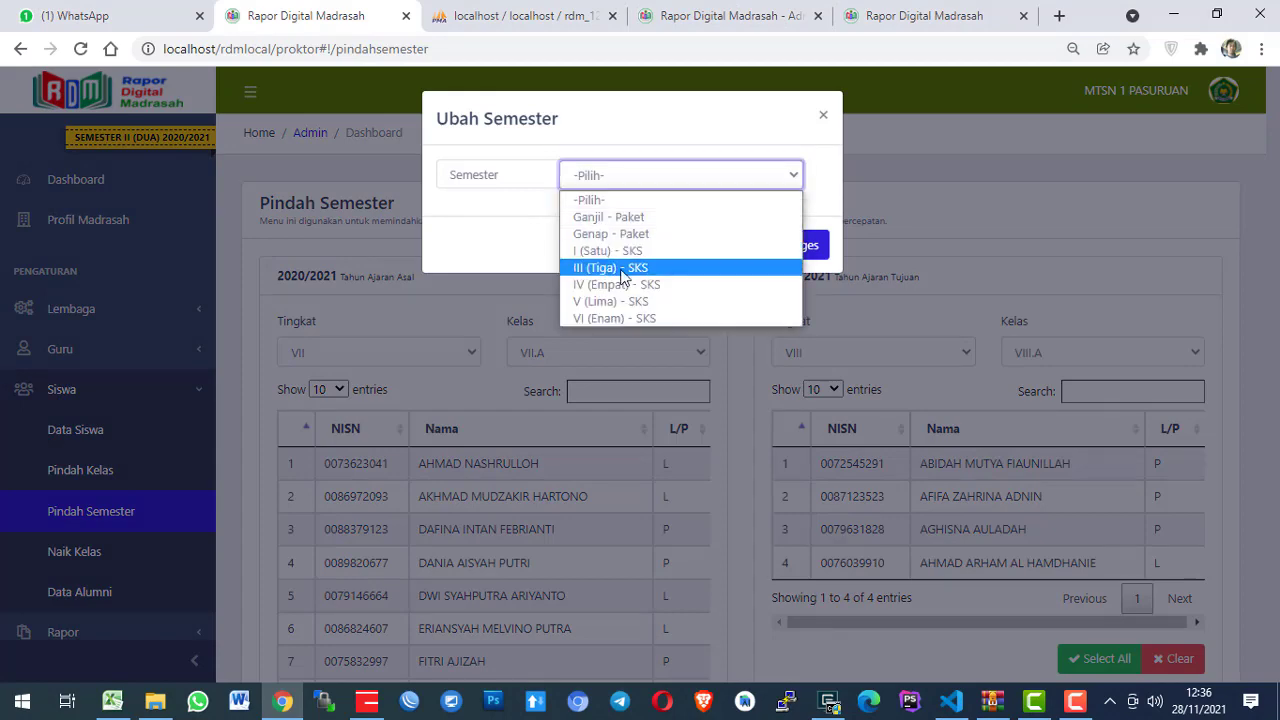
left_click(624, 265)
left_click(766, 247)
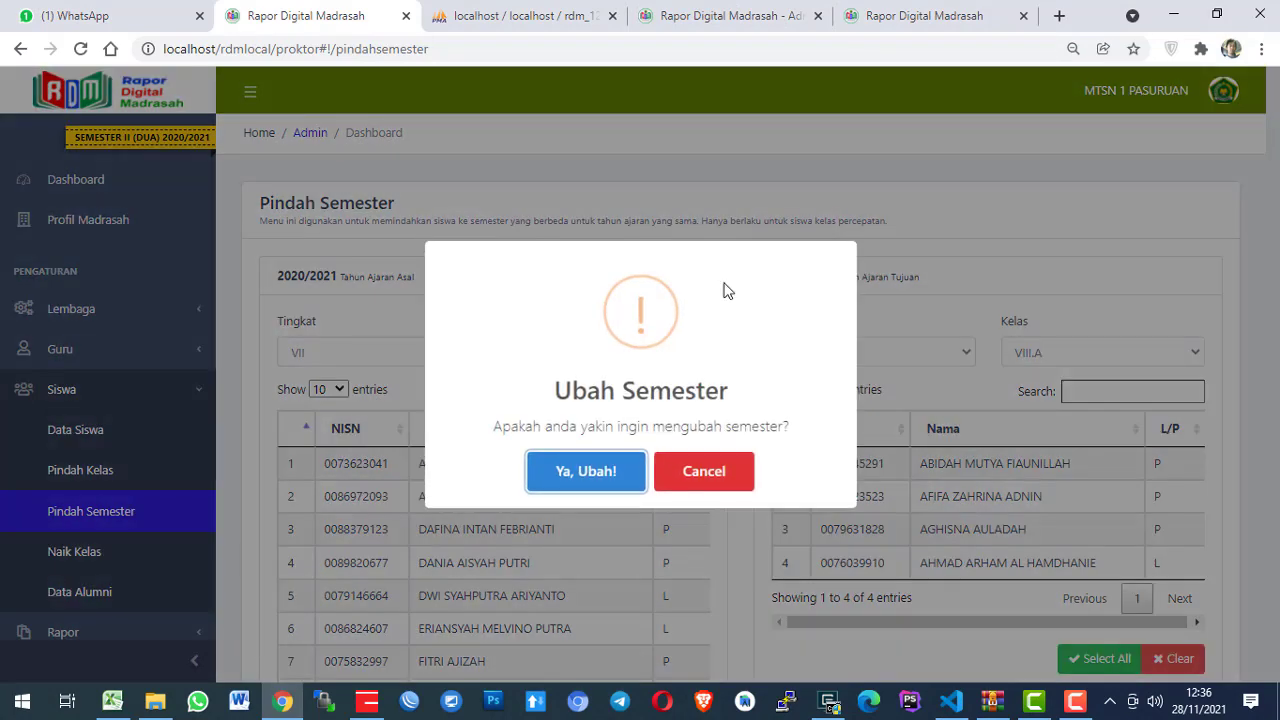
left_click(597, 476)
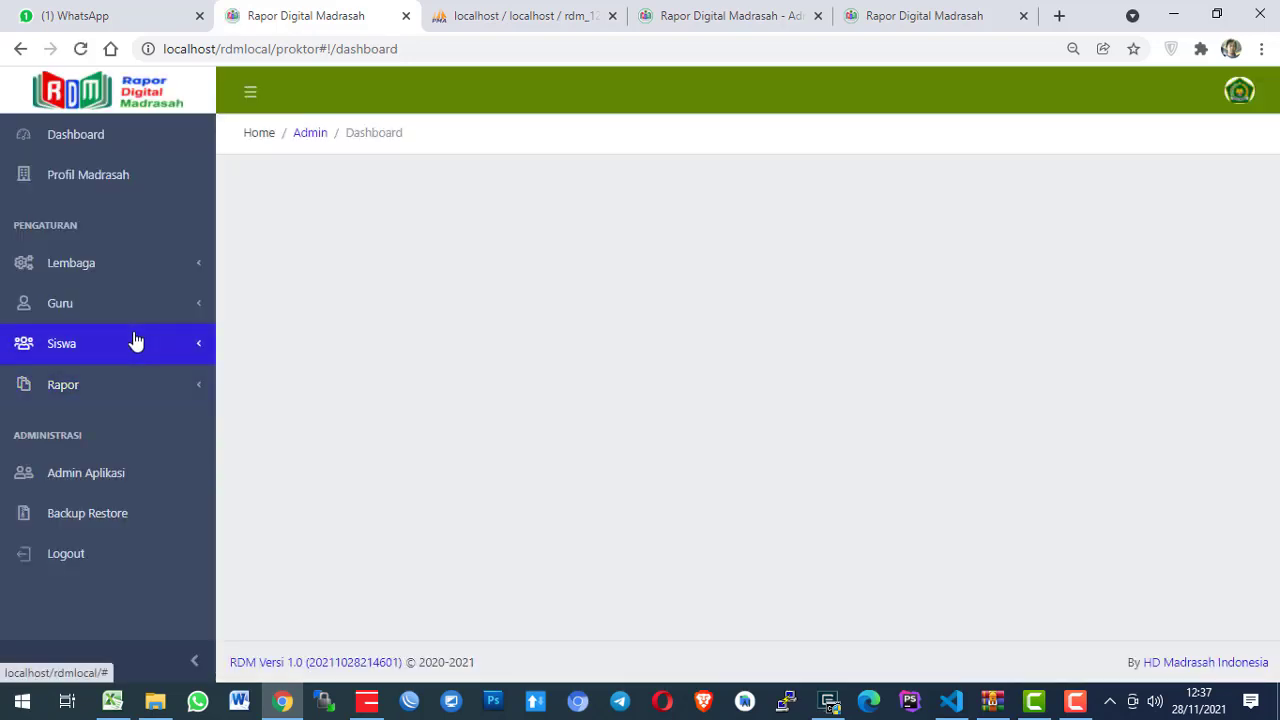
Open Data Siswa for level VIII, class VIII.A and check that the moved students are listed.
left_click(136, 343)
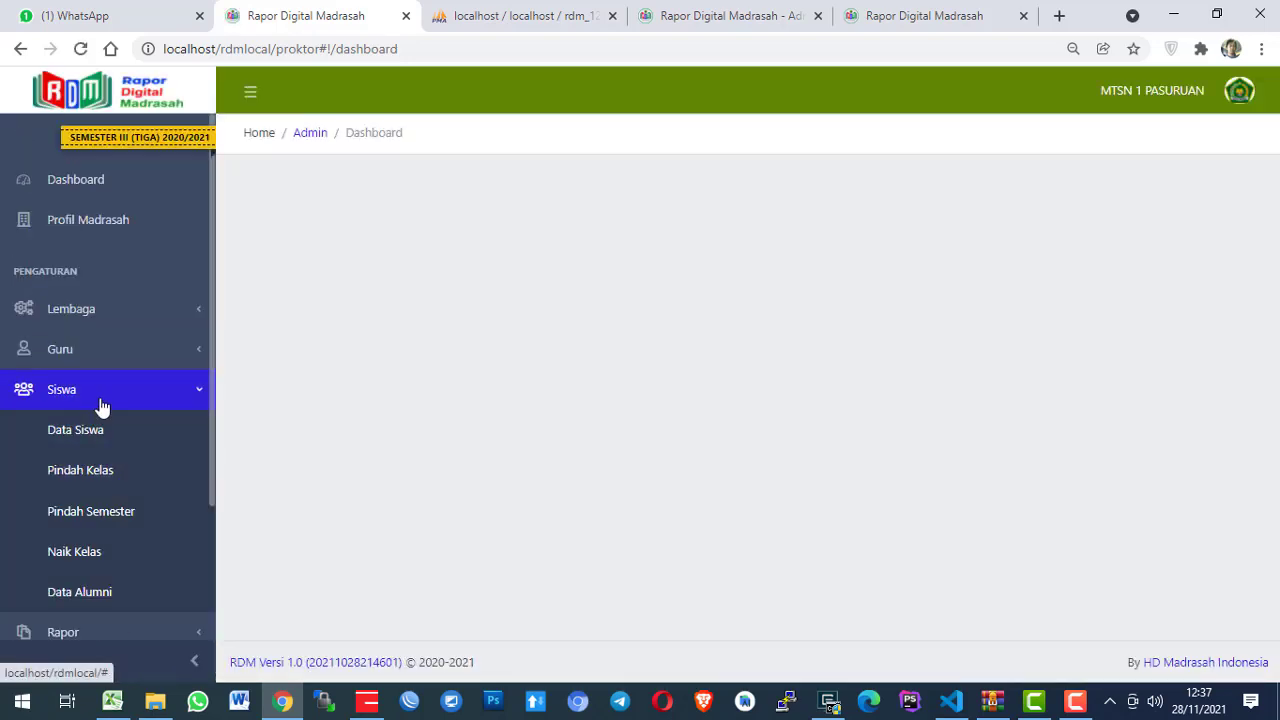
left_click(100, 429)
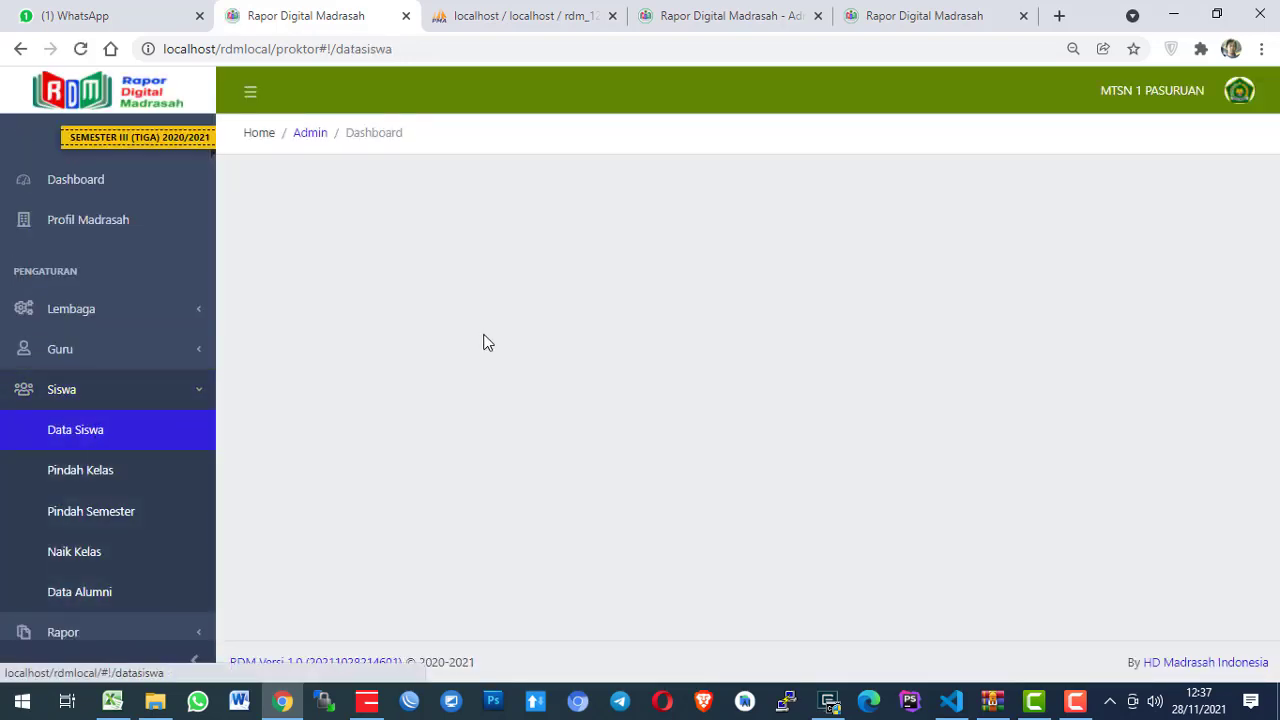
left_click(425, 310)
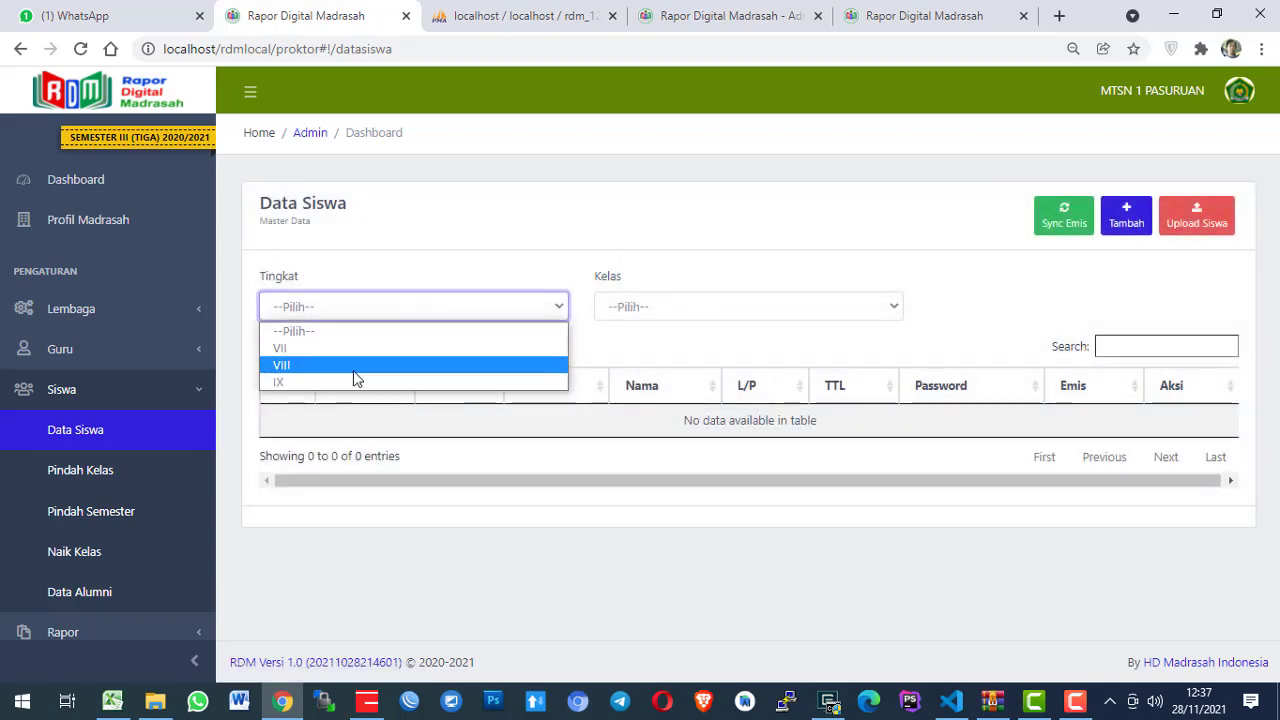
left_click(351, 366)
left_click(625, 306)
left_click(639, 347)
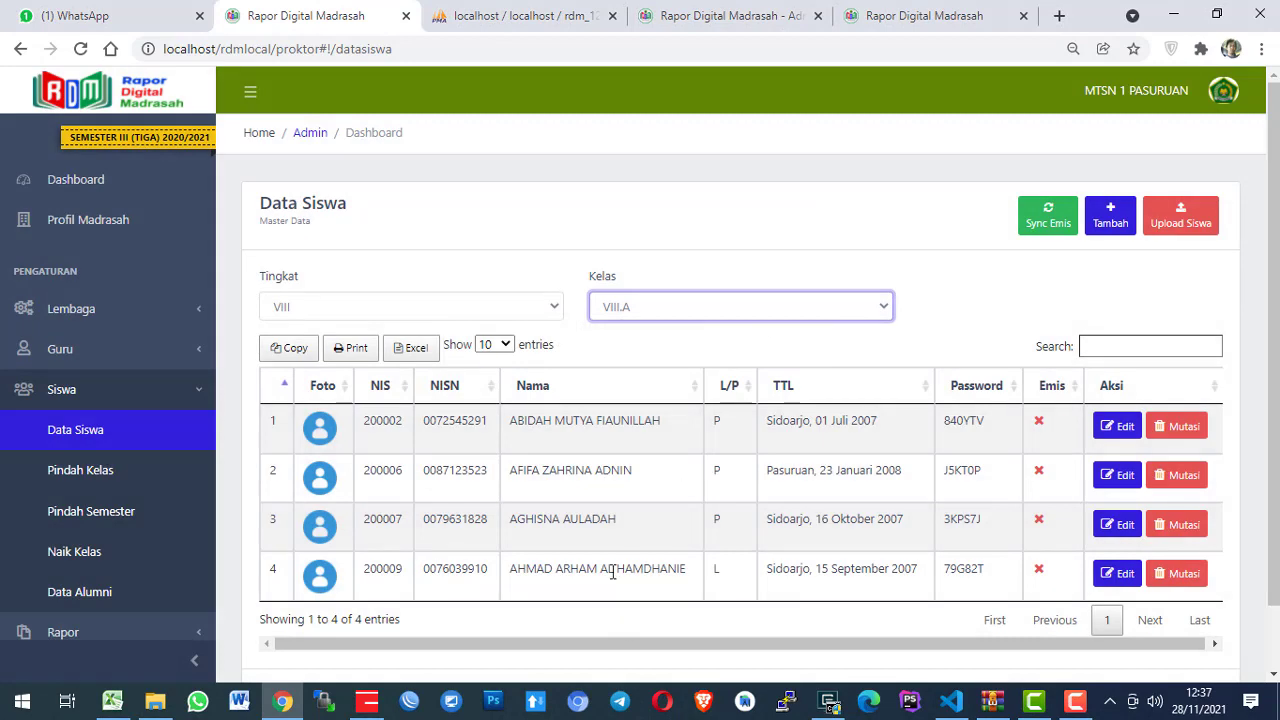
scroll(528, 470, "down", 1)
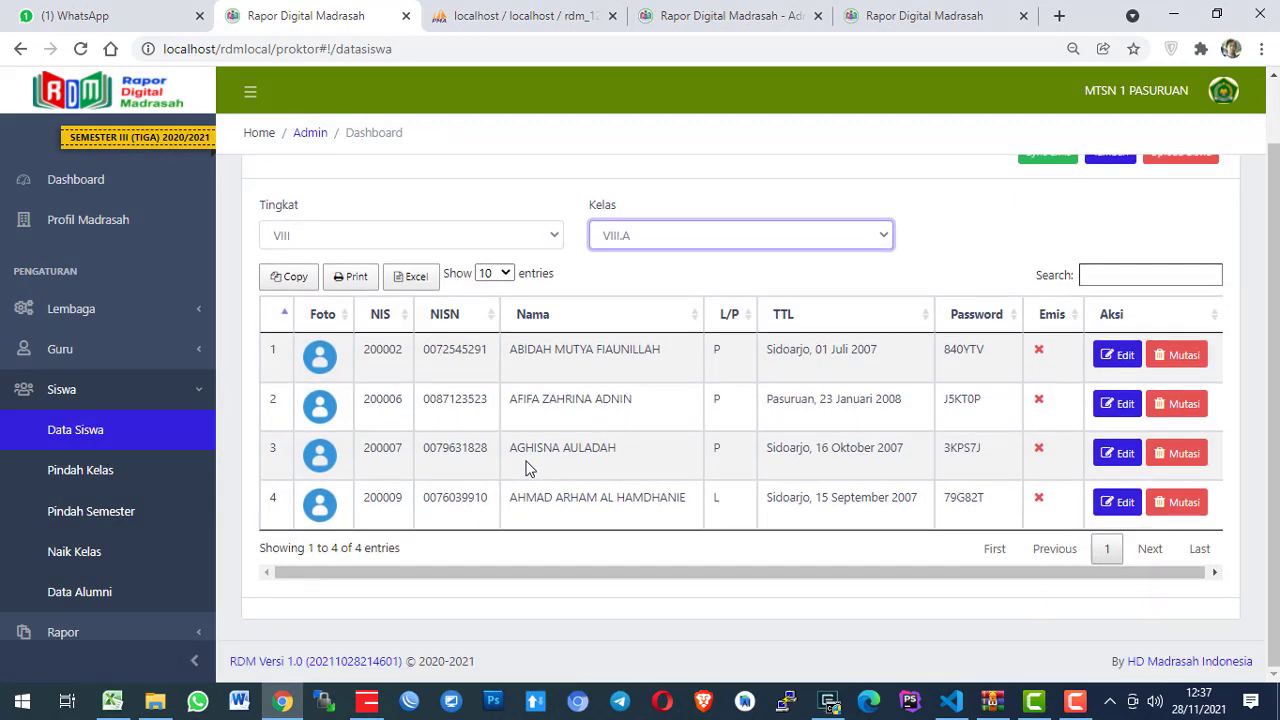
scroll(528, 470, "up", 1)
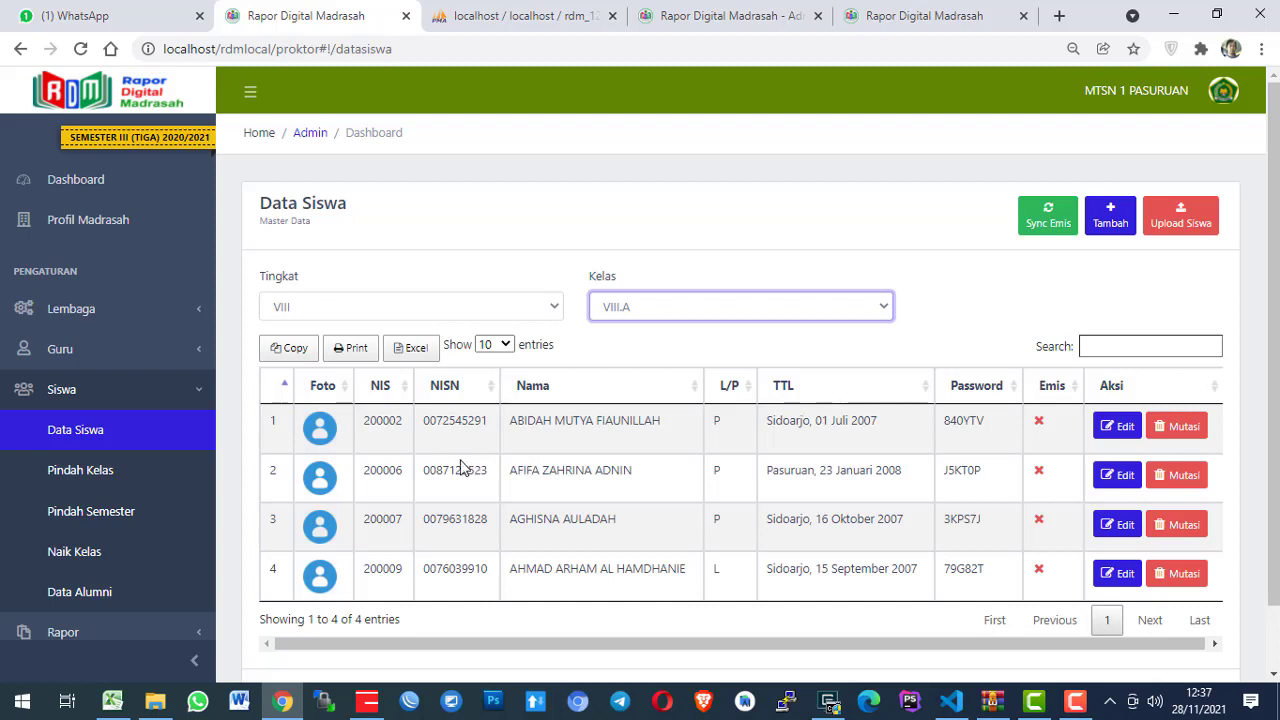
Compare the origin and destination school years on the Pindah Semester page with those on the Naik Kelas page.
left_click(121, 516)
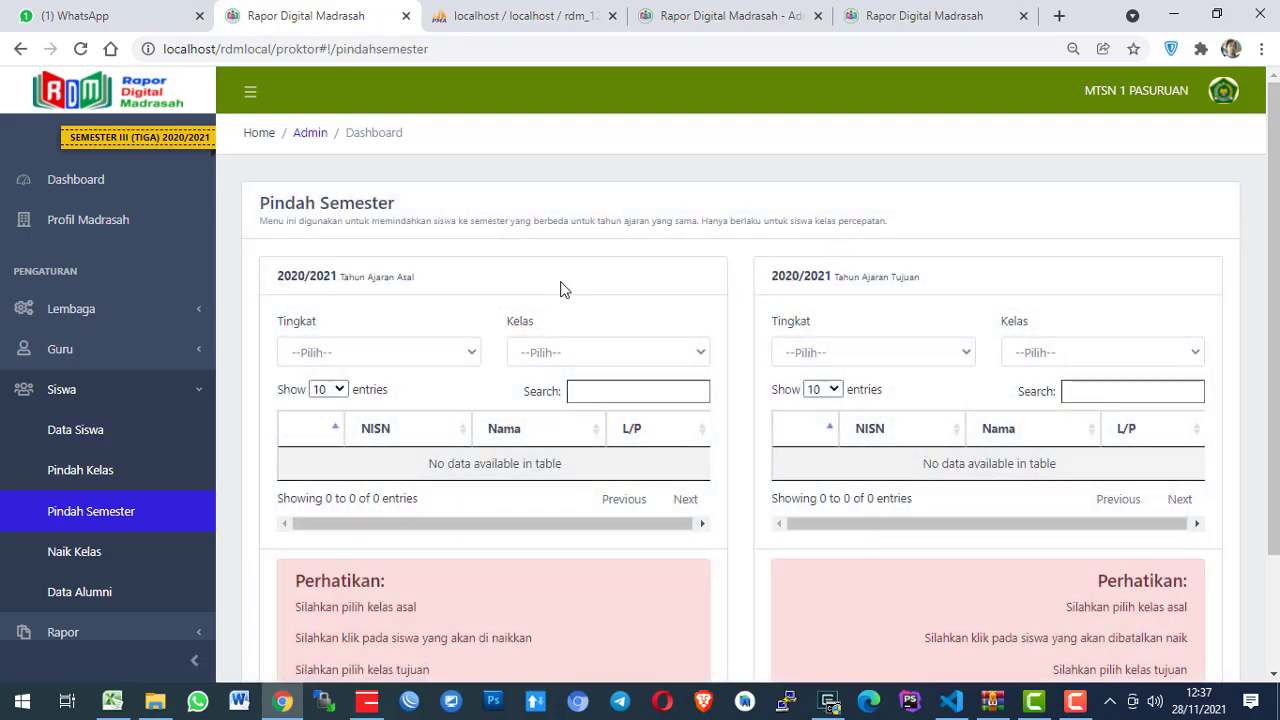
left_click(141, 559)
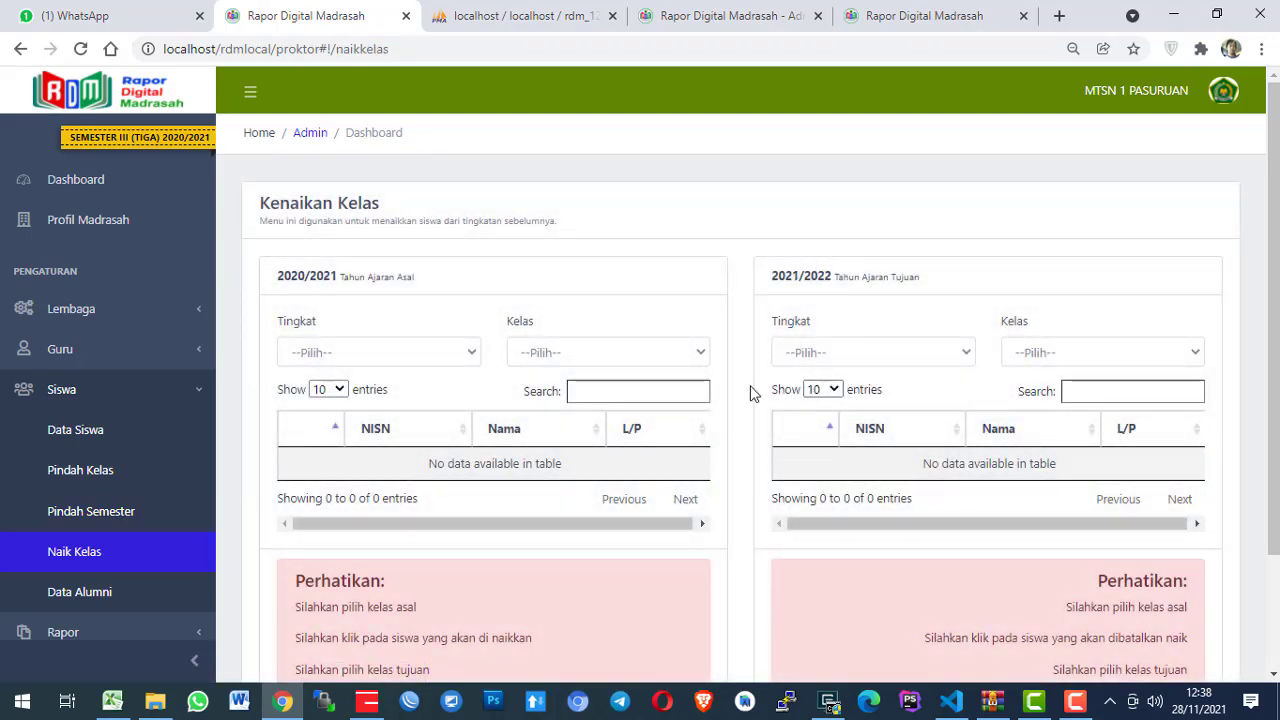
left_click(71, 514)
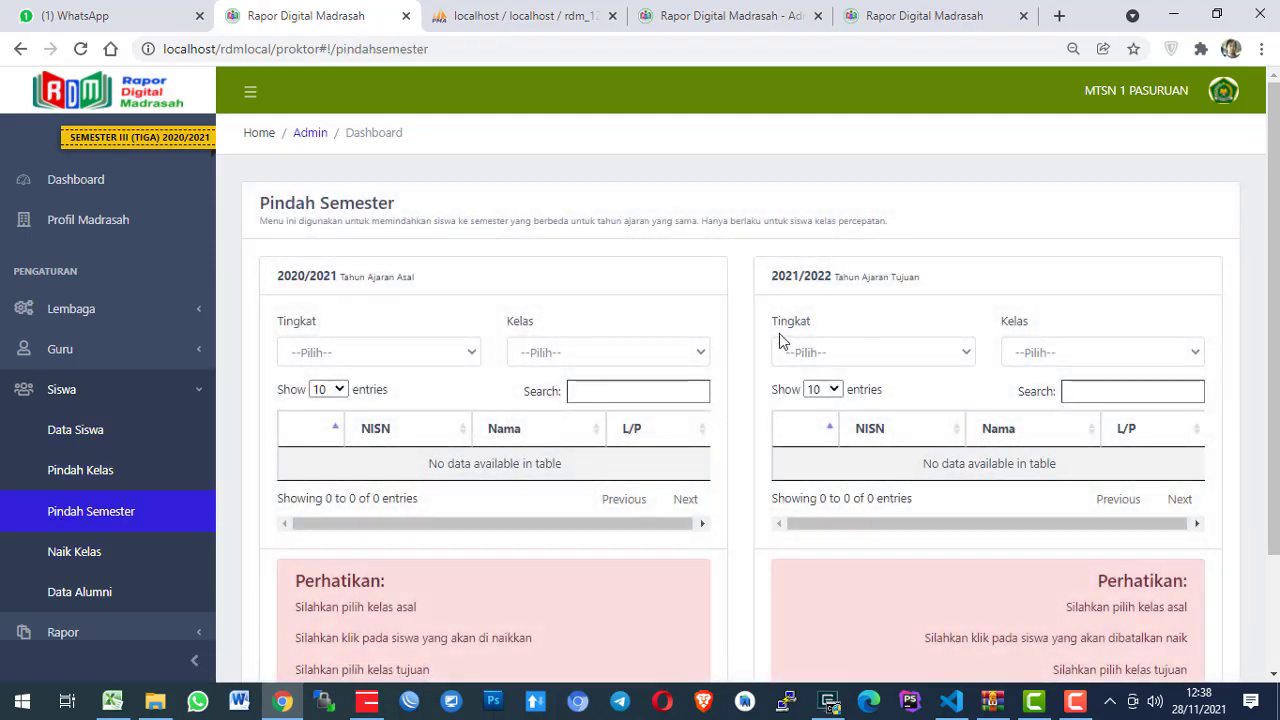
double_click(811, 274)
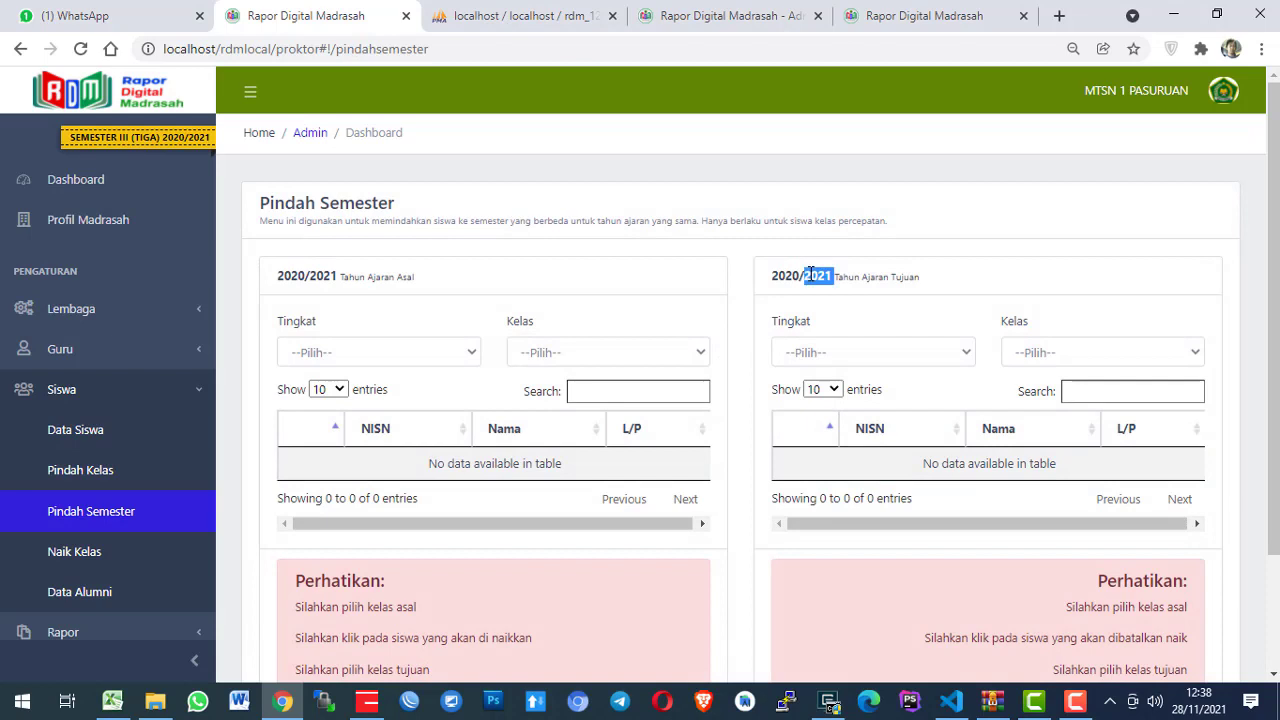
triple_click(809, 274)
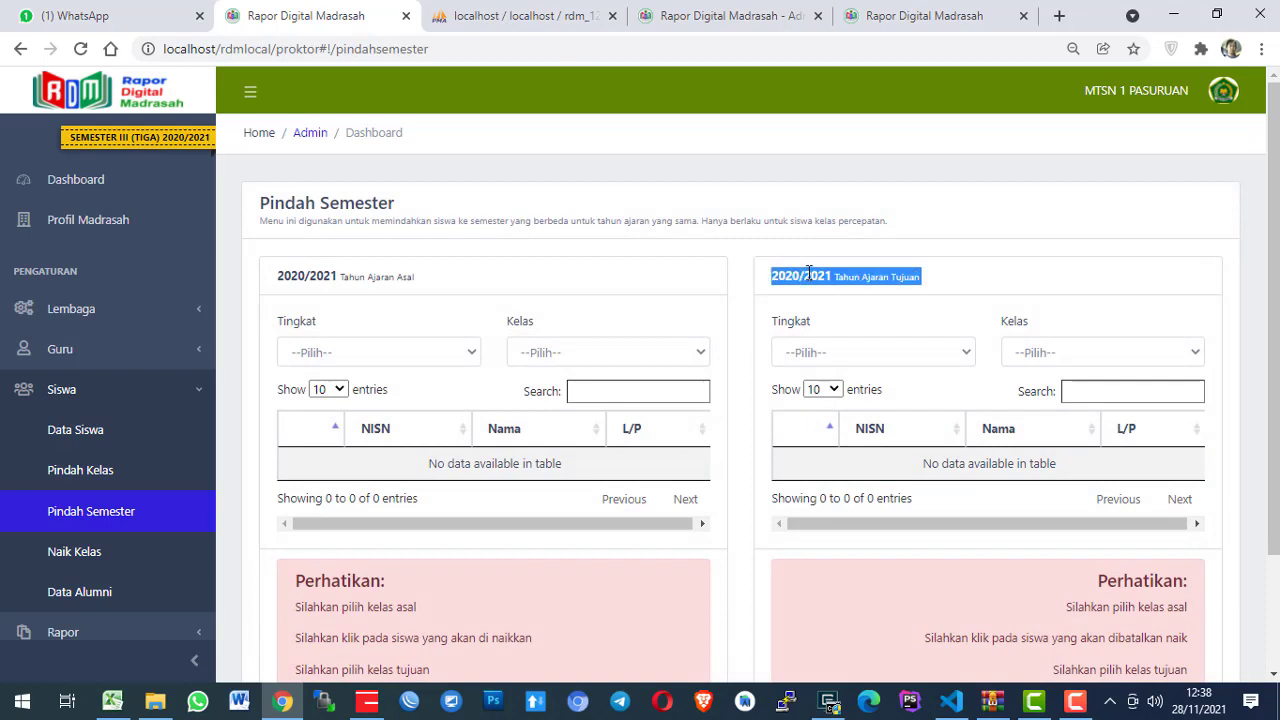
double_click(305, 274)
triple_click(305, 274)
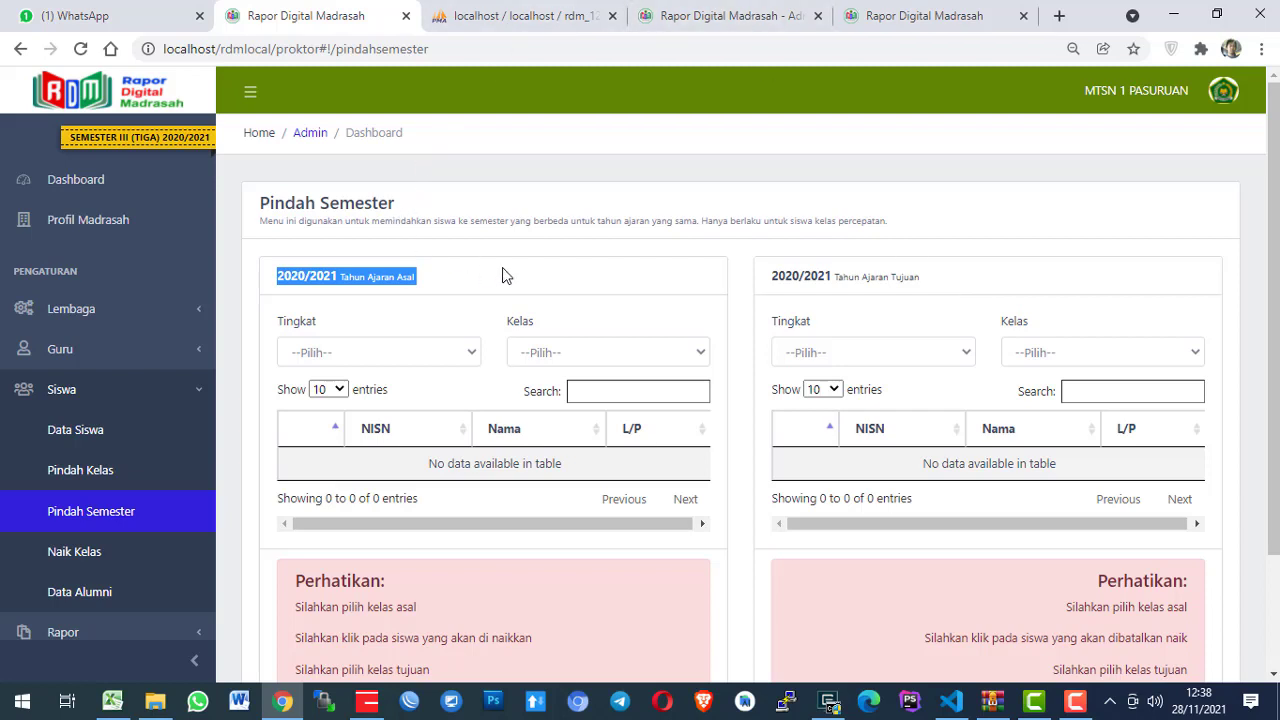
scroll(585, 268, "down", 1)
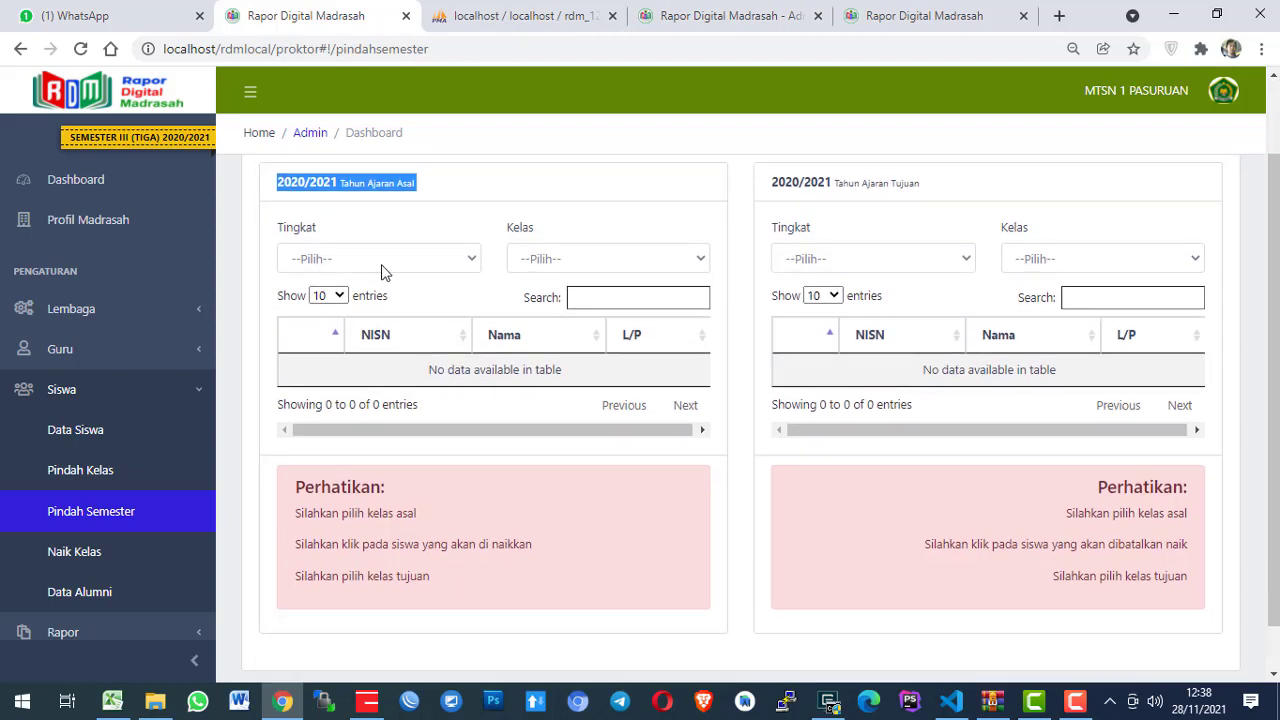
left_click(567, 185)
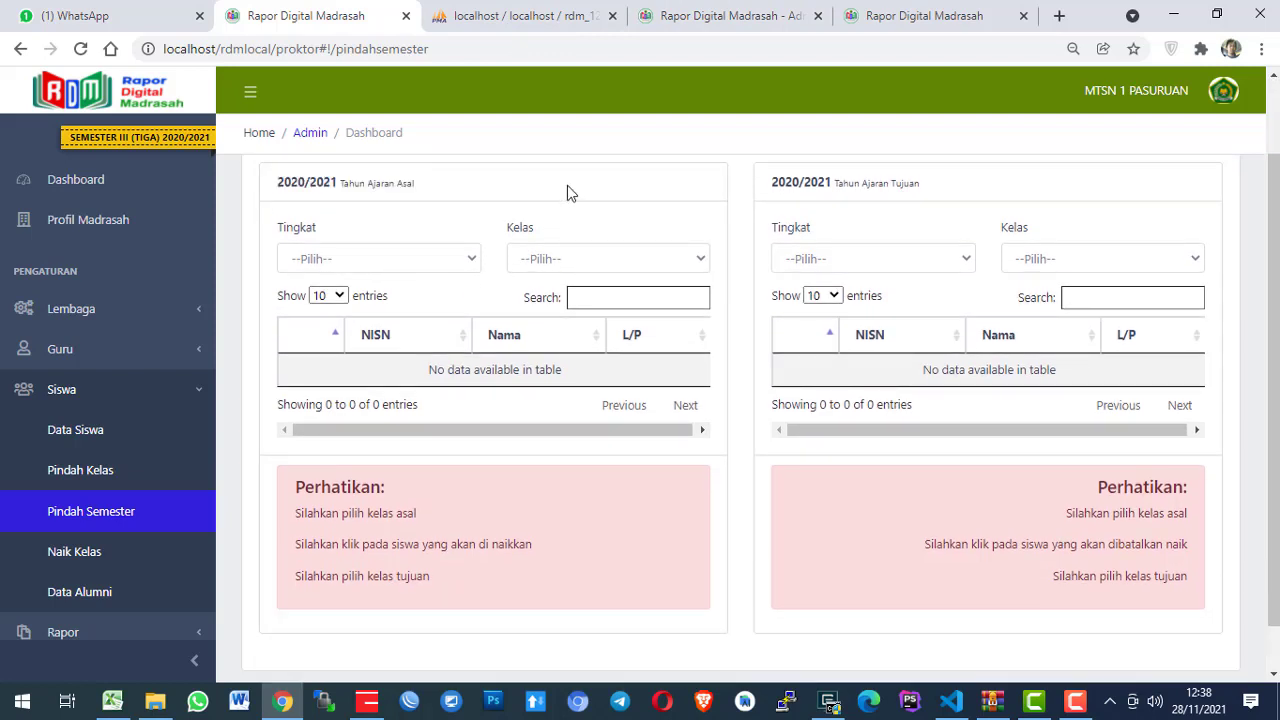
Set the origin level to VIII and class to VIII.A in Pindah Semester and review the listed students.
scroll(567, 185, "up", 1)
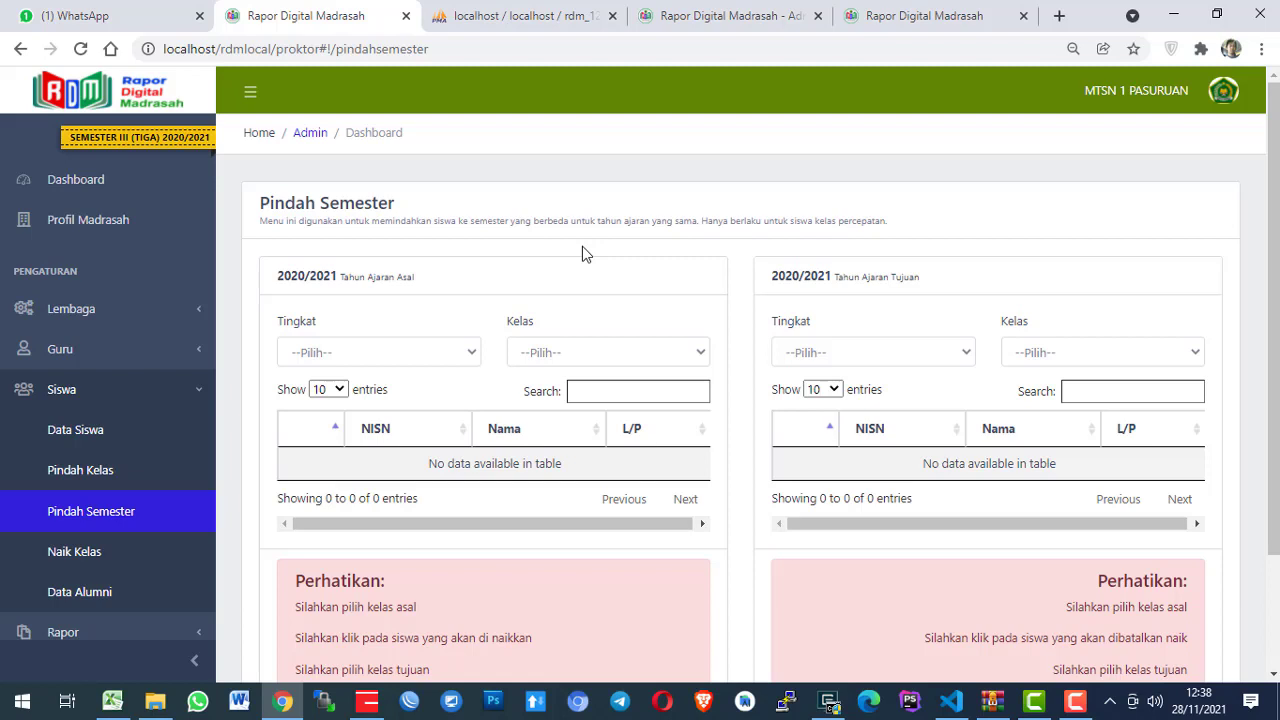
left_click(418, 355)
left_click(383, 408)
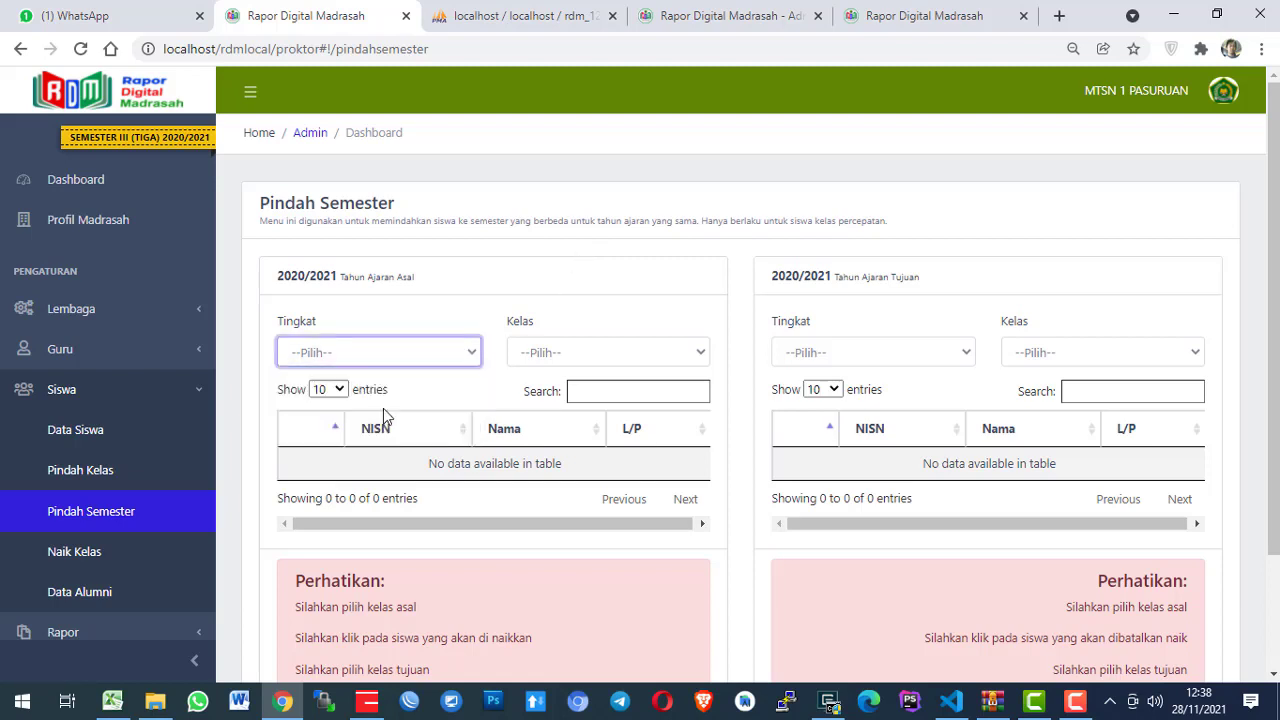
left_click(652, 352)
left_click(606, 393)
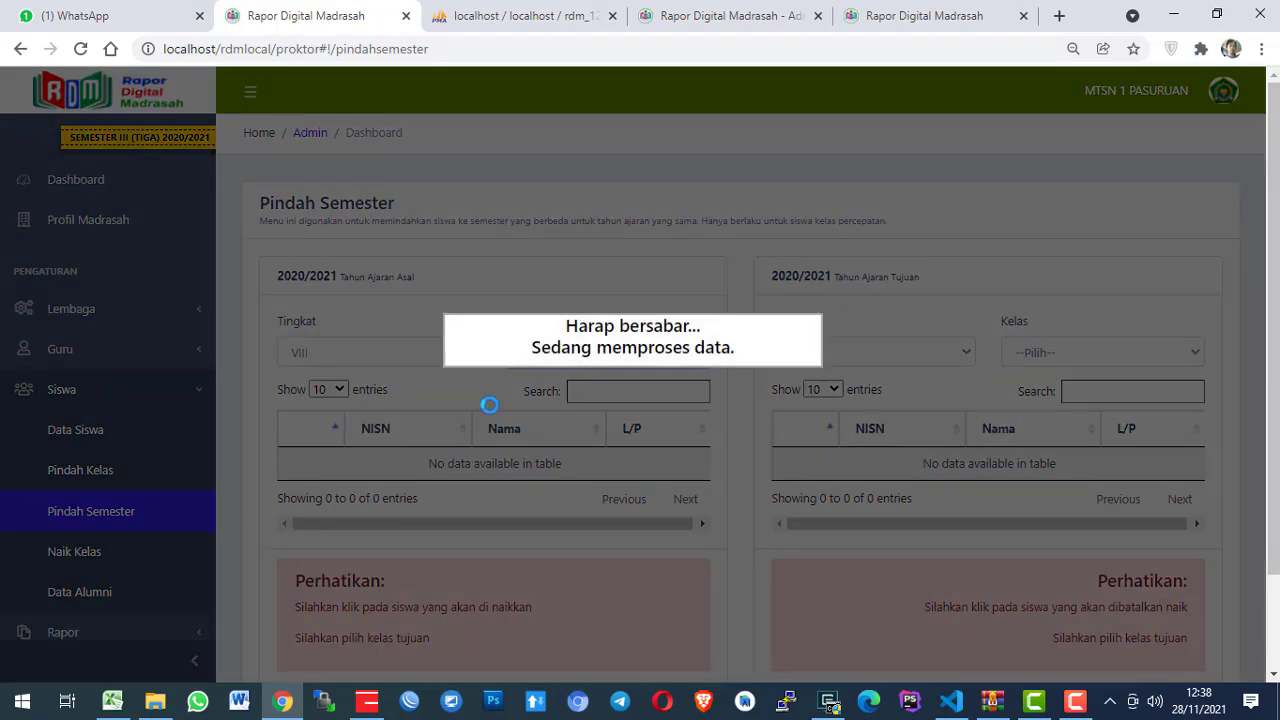
scroll(518, 400, "down", 2)
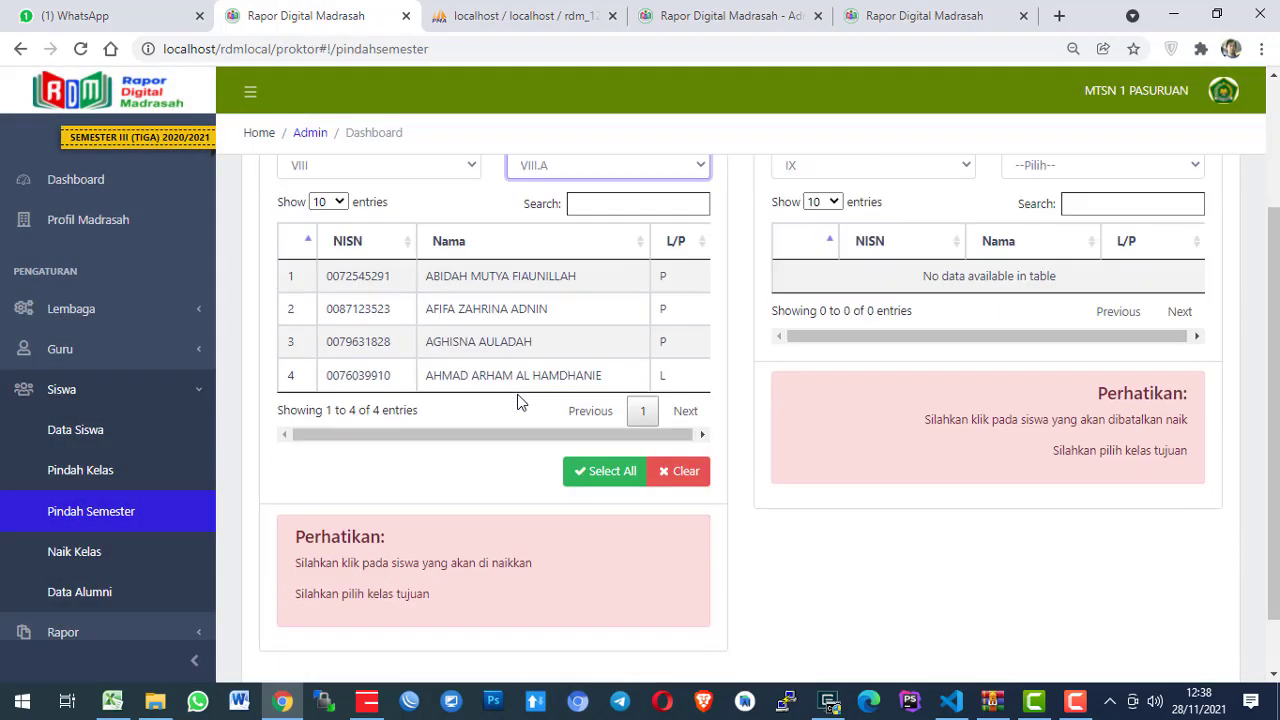
scroll(518, 400, "up", 2)
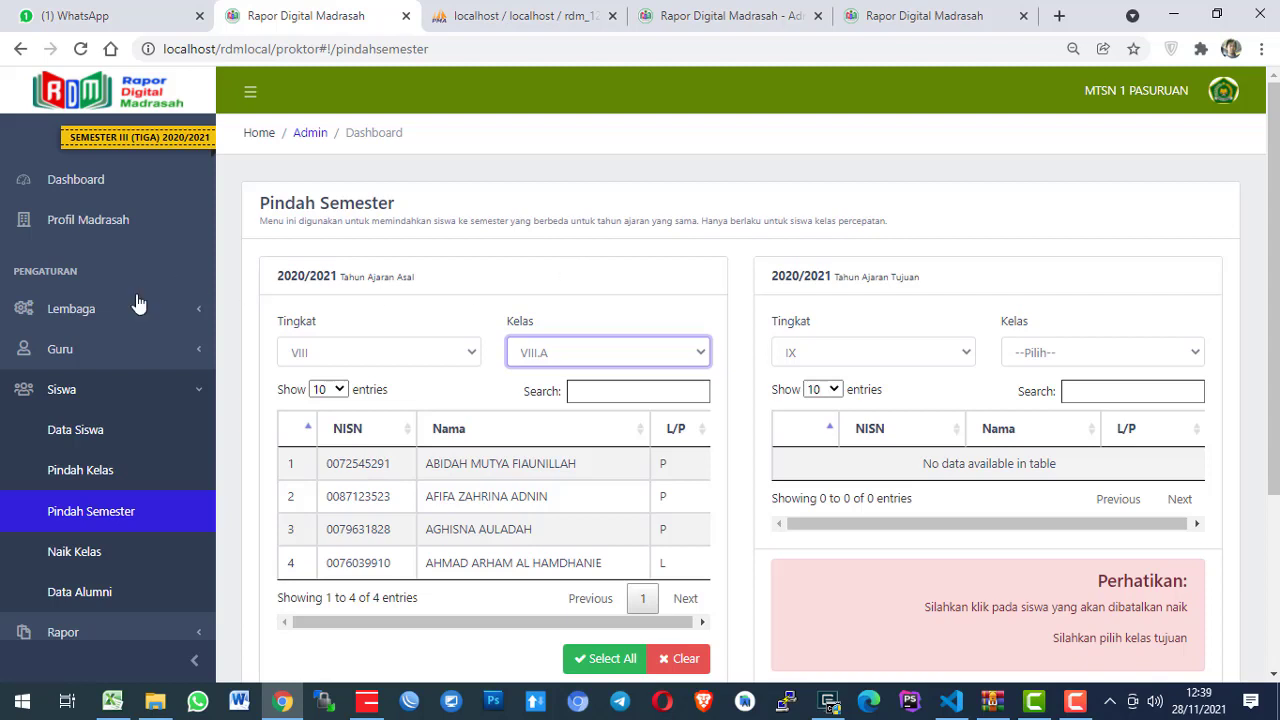
left_click(128, 392)
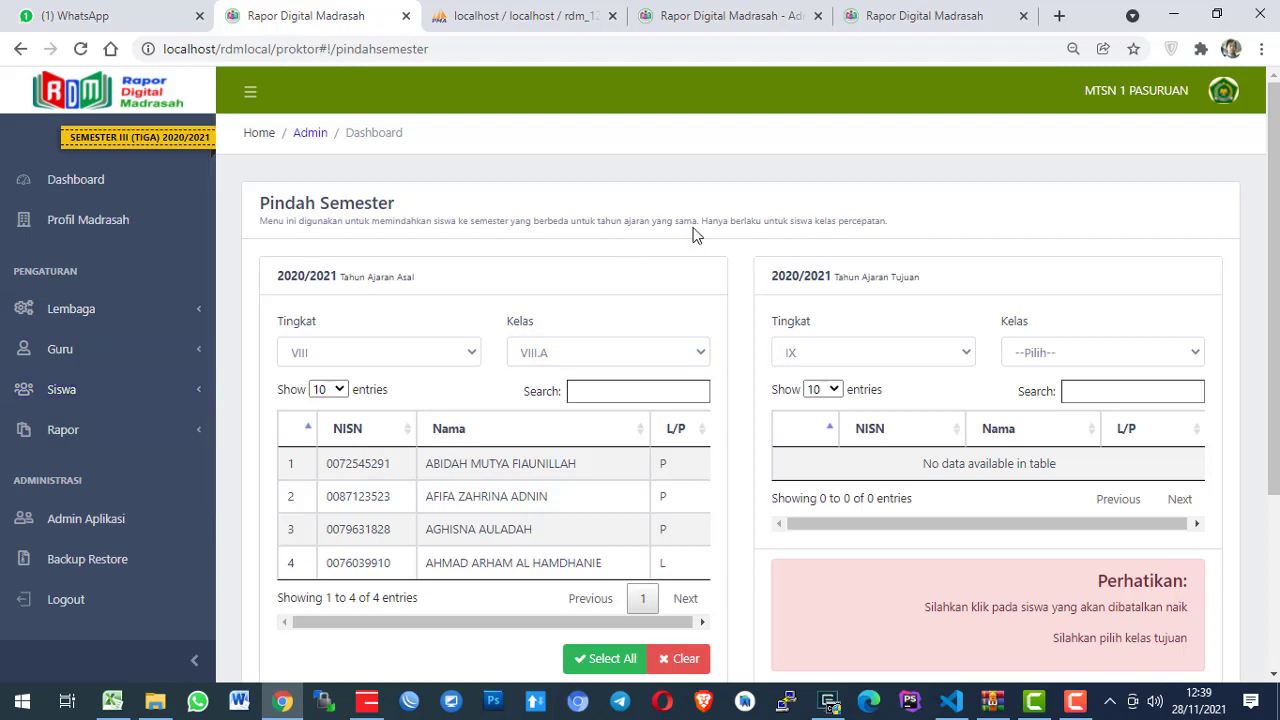
scroll(697, 235, "down", 1)
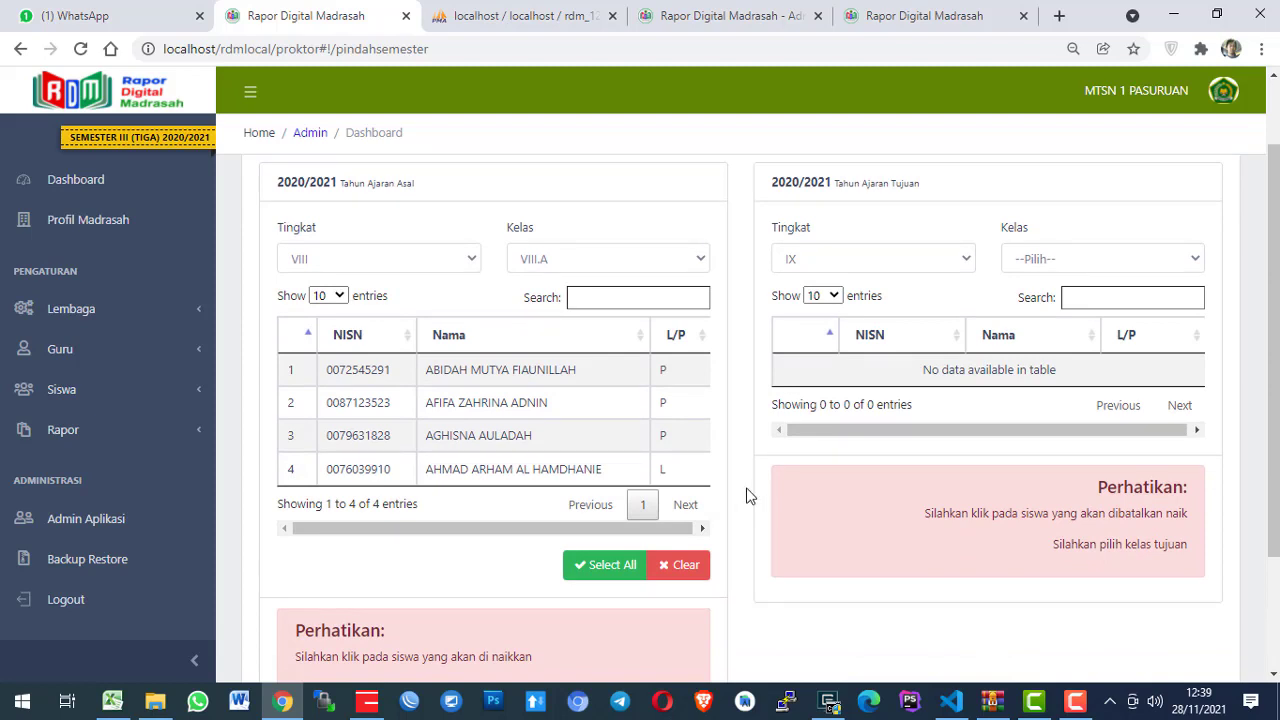
scroll(746, 496, "down", 1)
left_click(1075, 701)
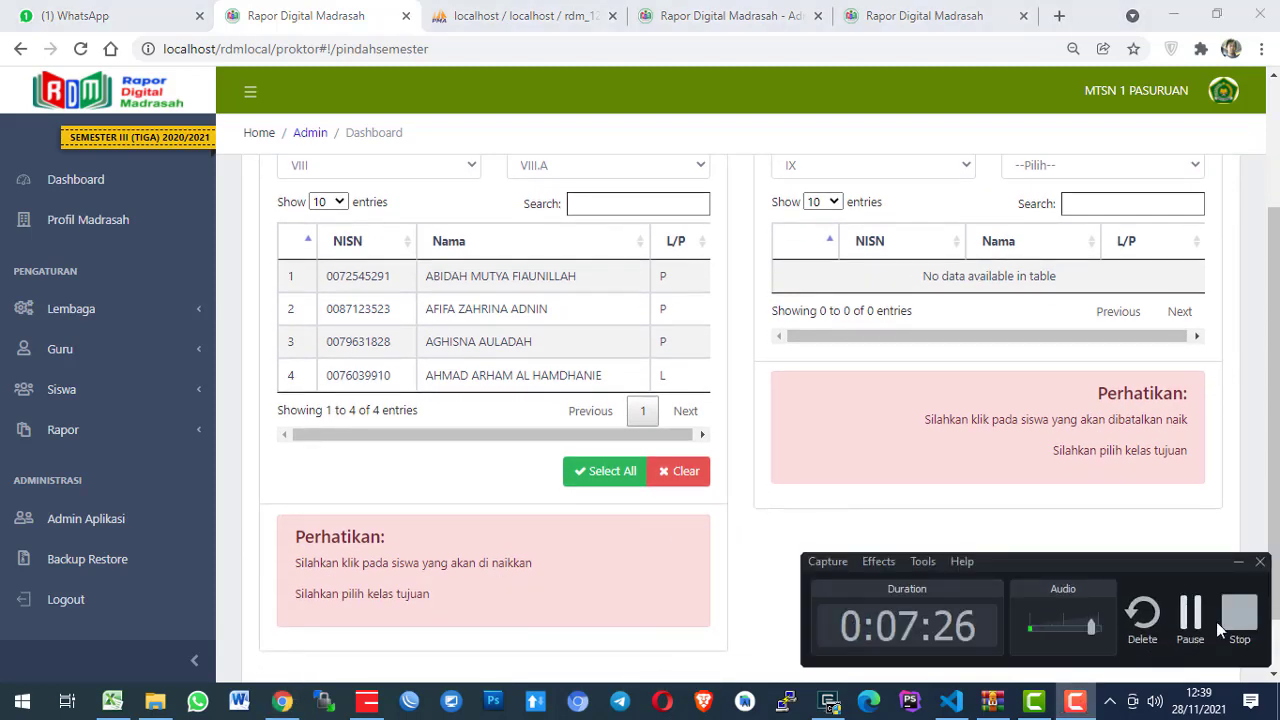